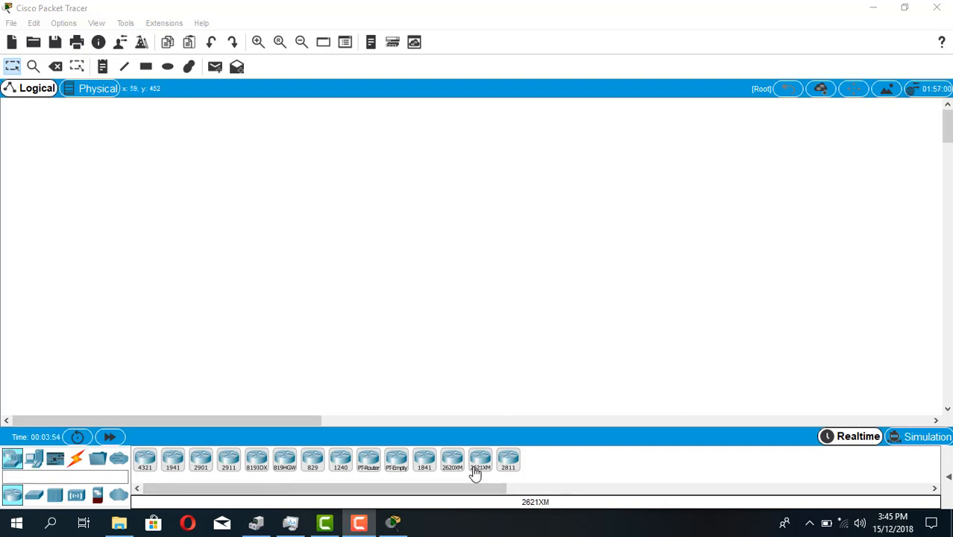
Place a 2811 router in the empty workspace and a 2950T switch below it to the left
{"action": "left_click", "coordinate": [509, 465]}
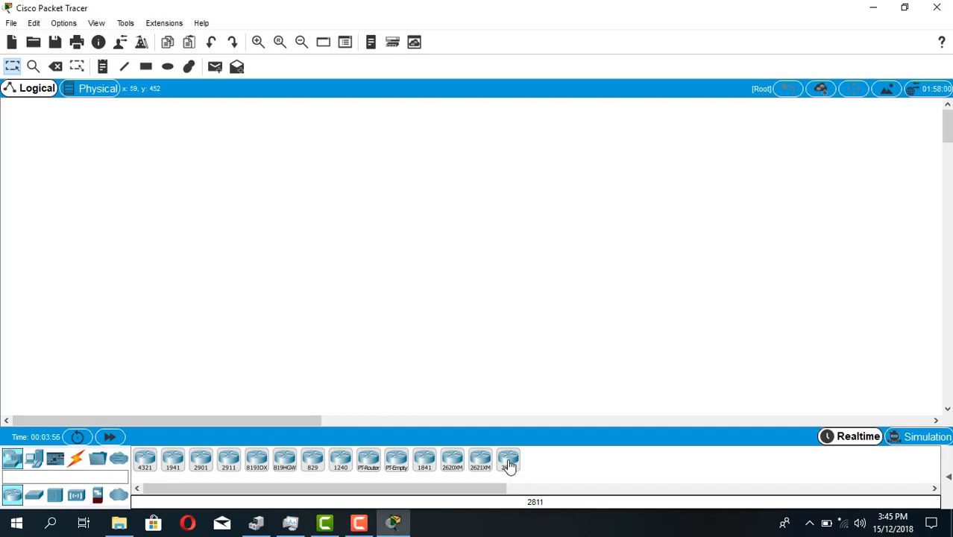
{"action": "left_click", "coordinate": [397, 222]}
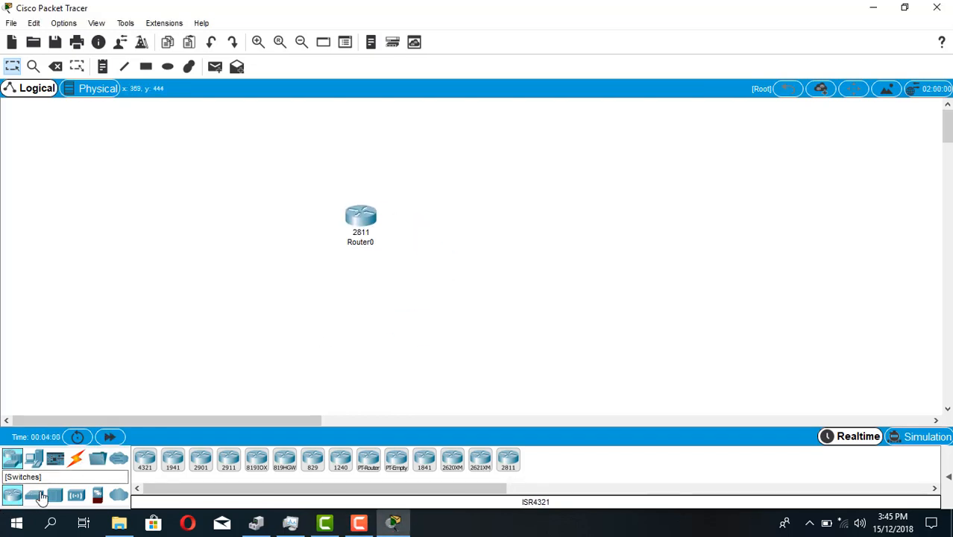
{"action": "left_click", "coordinate": [41, 498]}
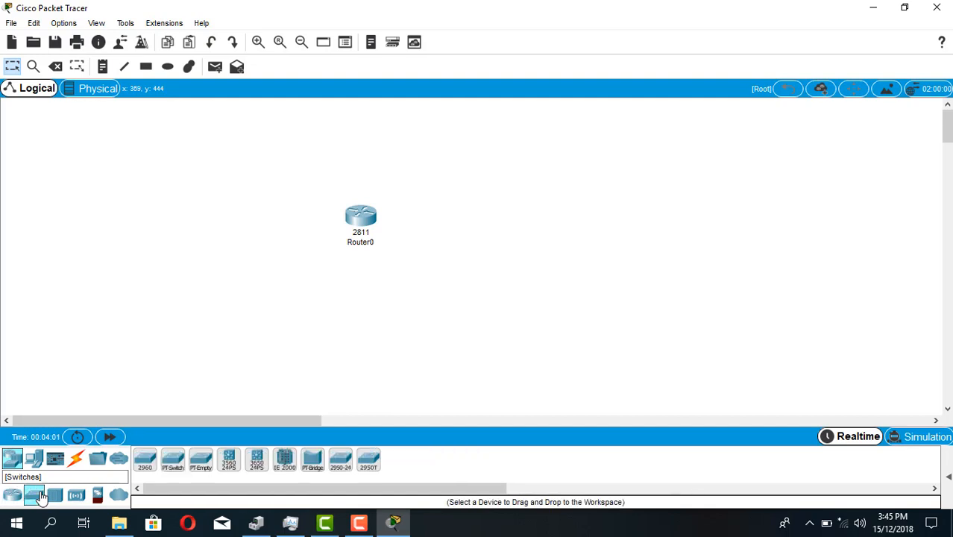
{"action": "left_click", "coordinate": [365, 465]}
{"action": "left_click", "coordinate": [296, 301]}
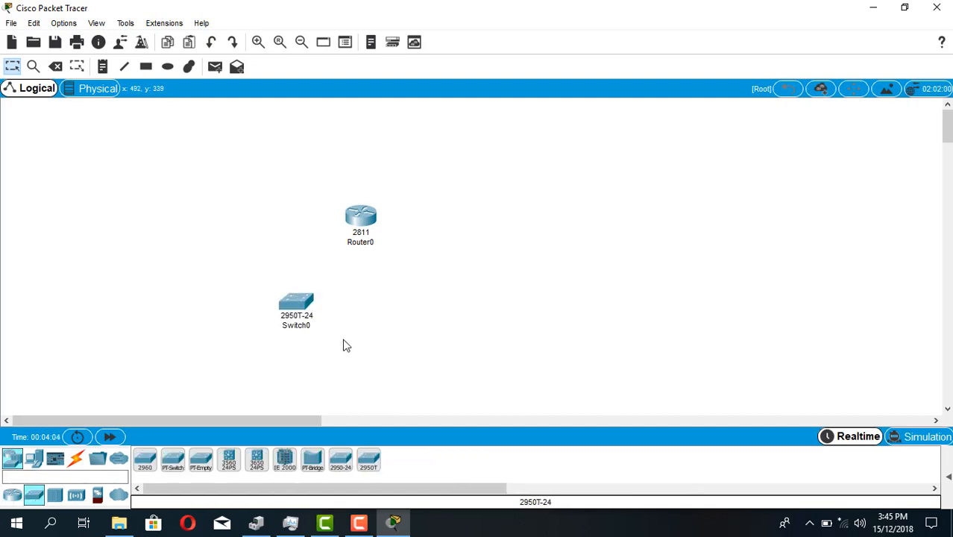
Place five PCs in an arc to the left of and below the switch, and shift the switch slightly up and left
{"action": "left_click", "coordinate": [31, 462]}
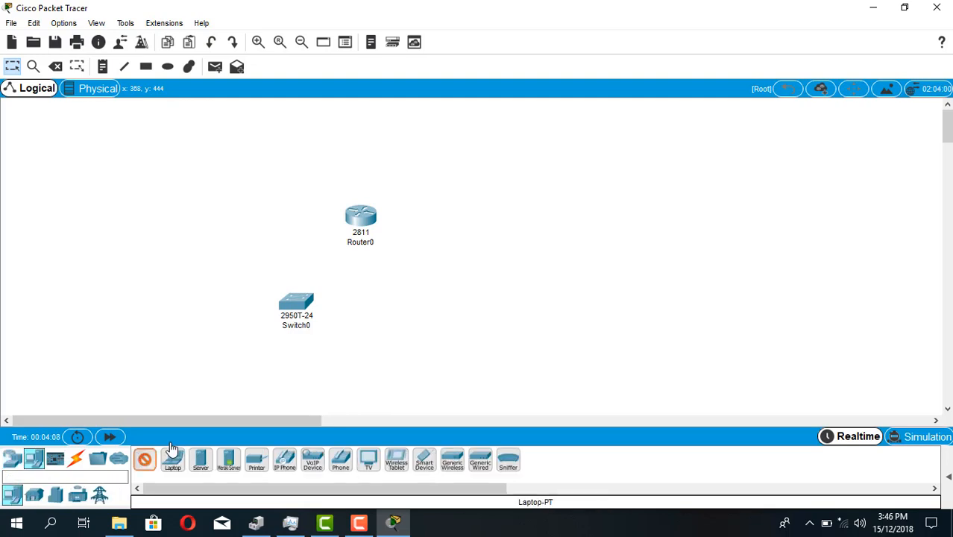
{"action": "left_click", "coordinate": [119, 326]}
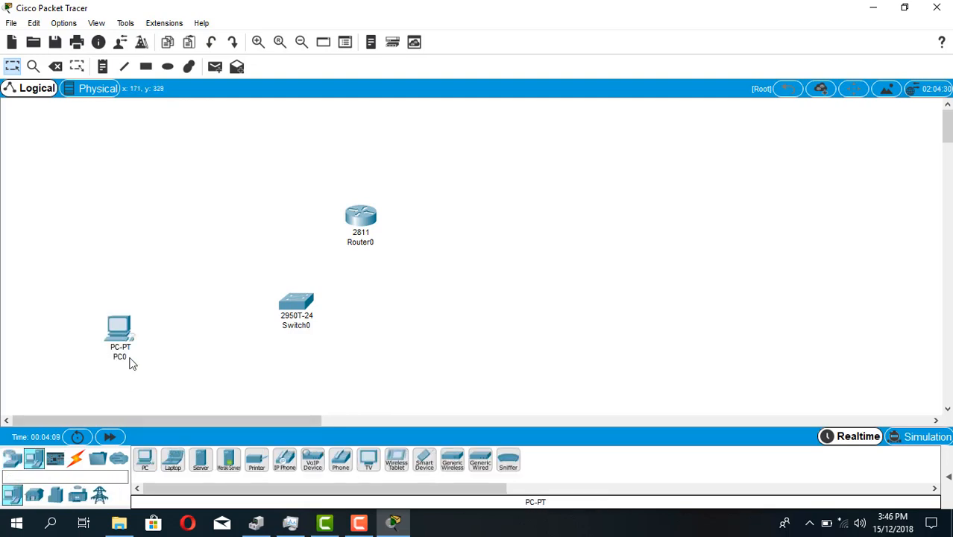
{"action": "left_click", "coordinate": [147, 466]}
{"action": "left_click", "coordinate": [181, 385]}
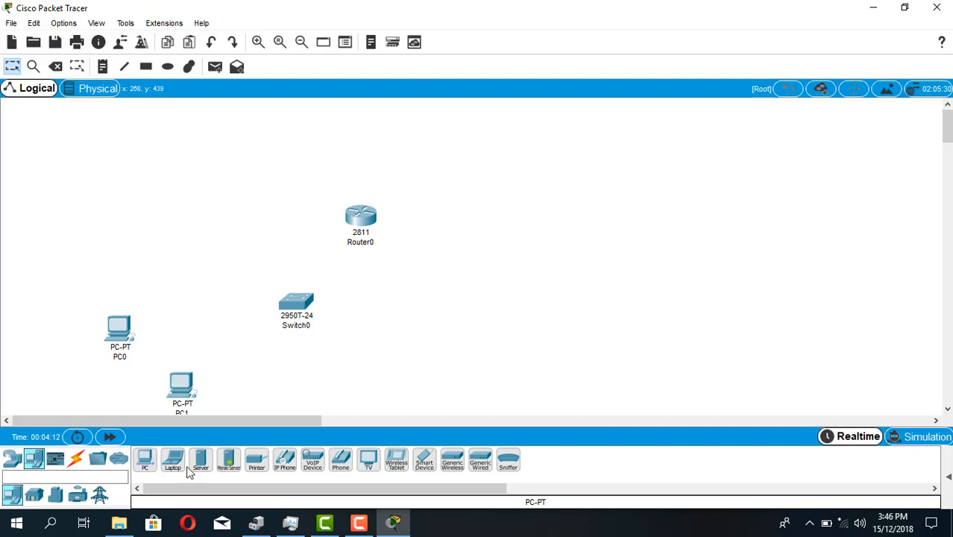
{"action": "left_click", "coordinate": [147, 466]}
{"action": "left_click", "coordinate": [259, 392]}
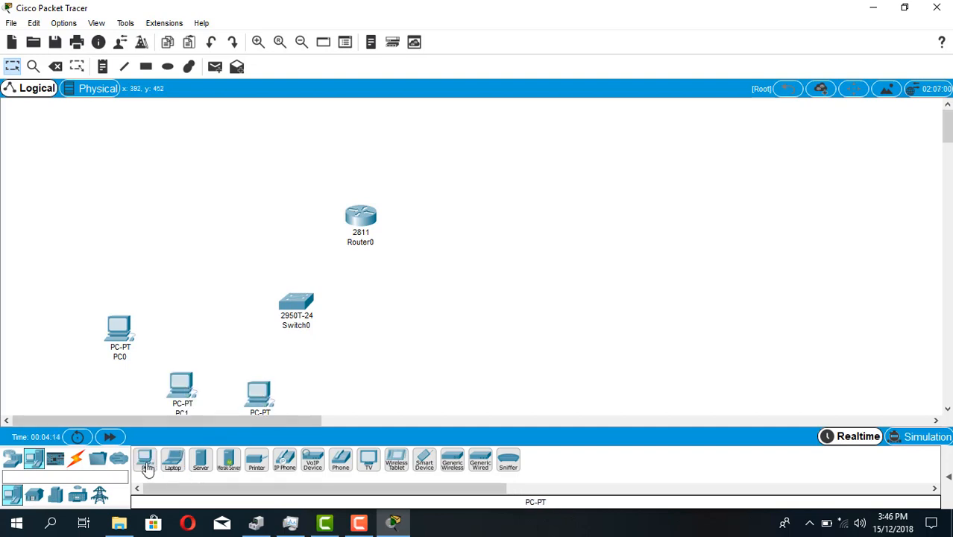
{"action": "left_click", "coordinate": [147, 466]}
{"action": "left_click", "coordinate": [334, 387]}
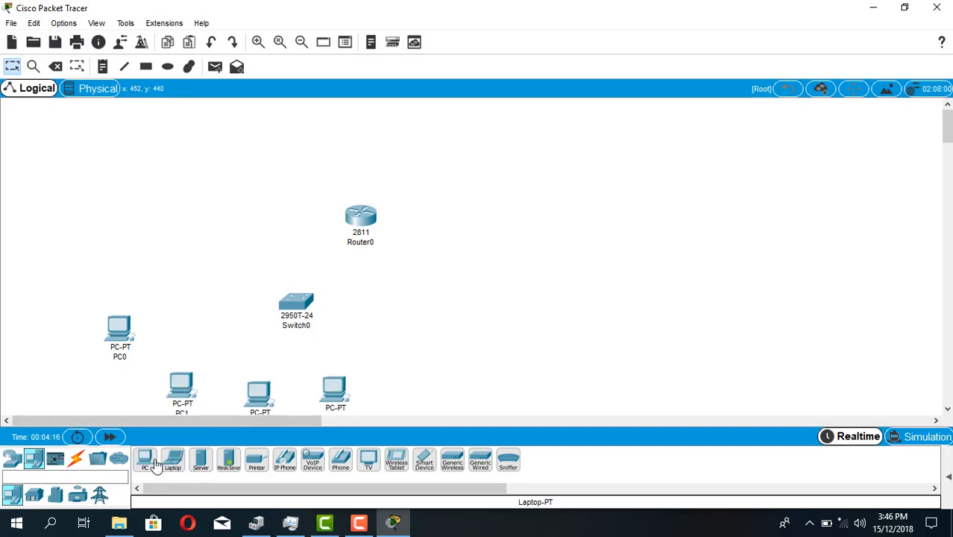
{"action": "left_click", "coordinate": [147, 462]}
{"action": "left_click", "coordinate": [102, 271]}
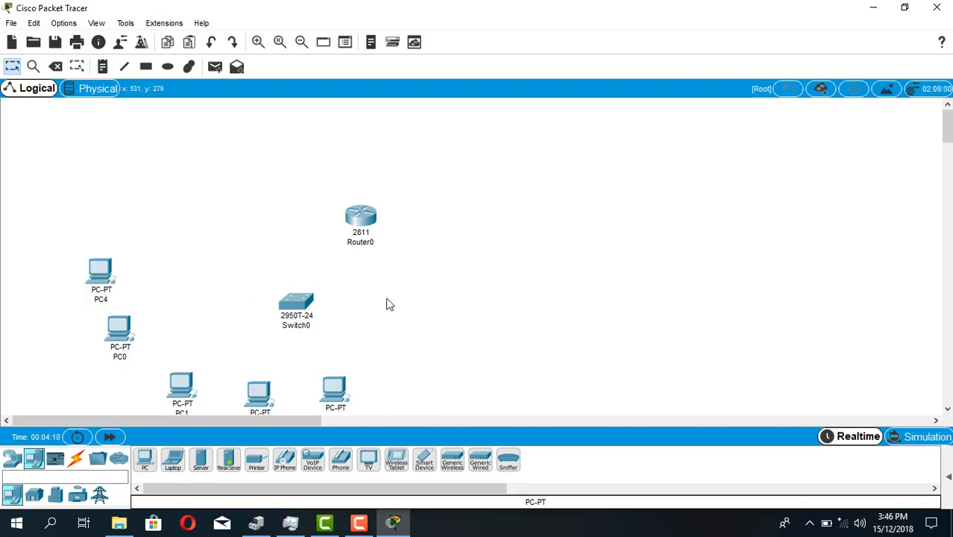
{"action": "left_click_drag", "start_coordinate": [303, 307], "coordinate": [285, 287]}
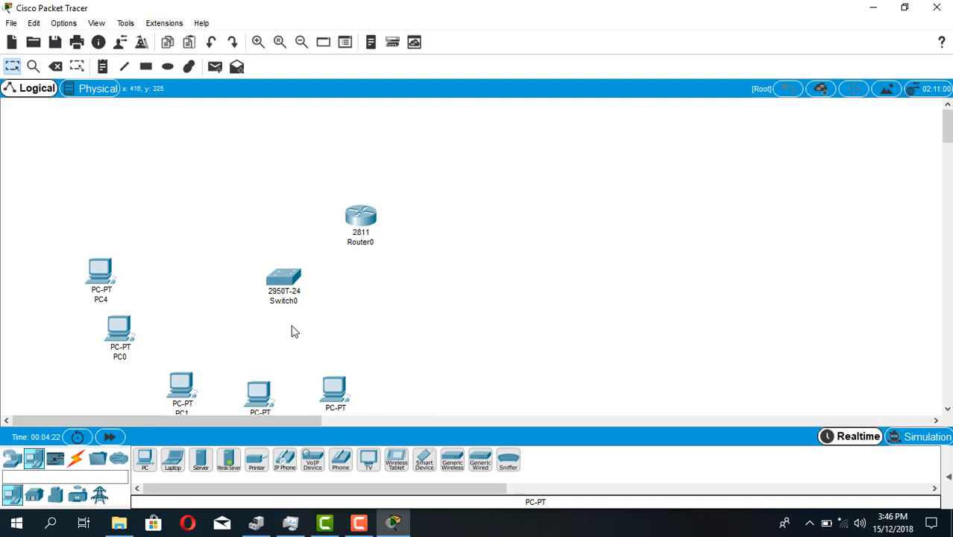
Connect PC4's FastEthernet0 to the switch's FastEthernet0/1 with a copper straight-through cable
{"action": "left_click", "coordinate": [76, 458]}
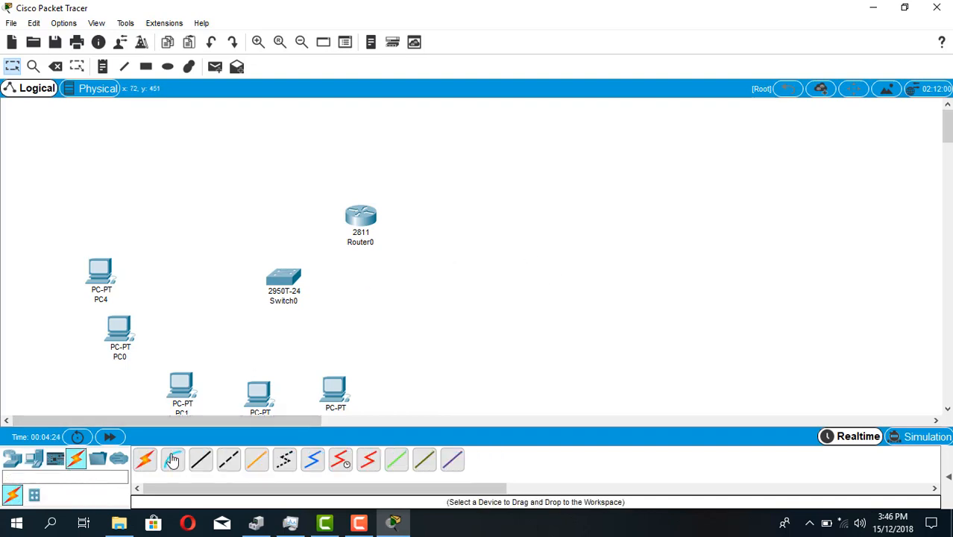
{"action": "left_click", "coordinate": [146, 460]}
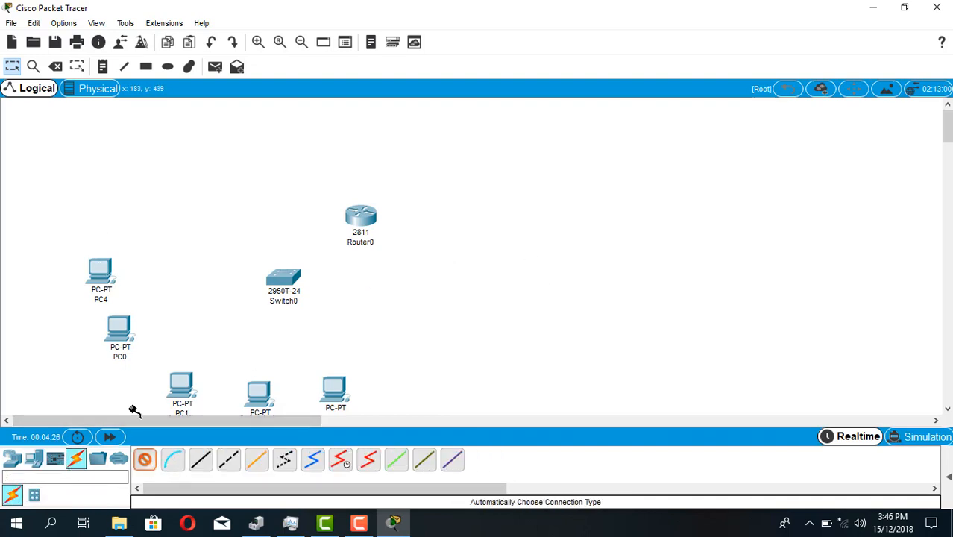
{"action": "left_click", "coordinate": [145, 461]}
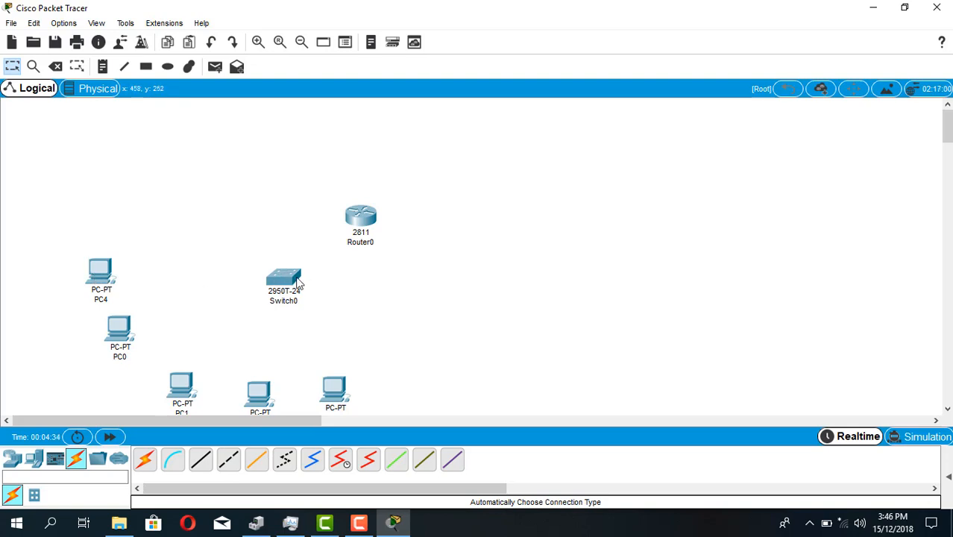
{"action": "left_click", "coordinate": [198, 470]}
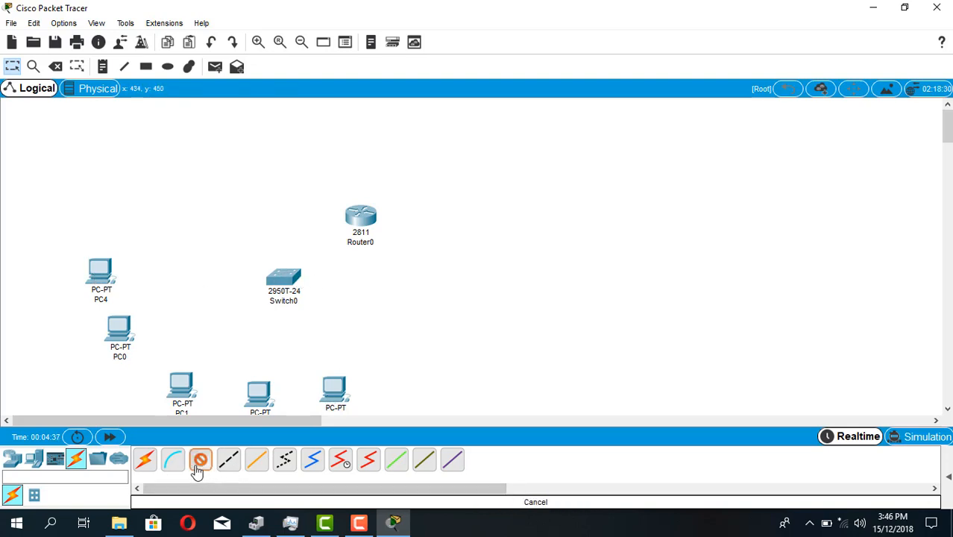
{"action": "left_click", "coordinate": [98, 275]}
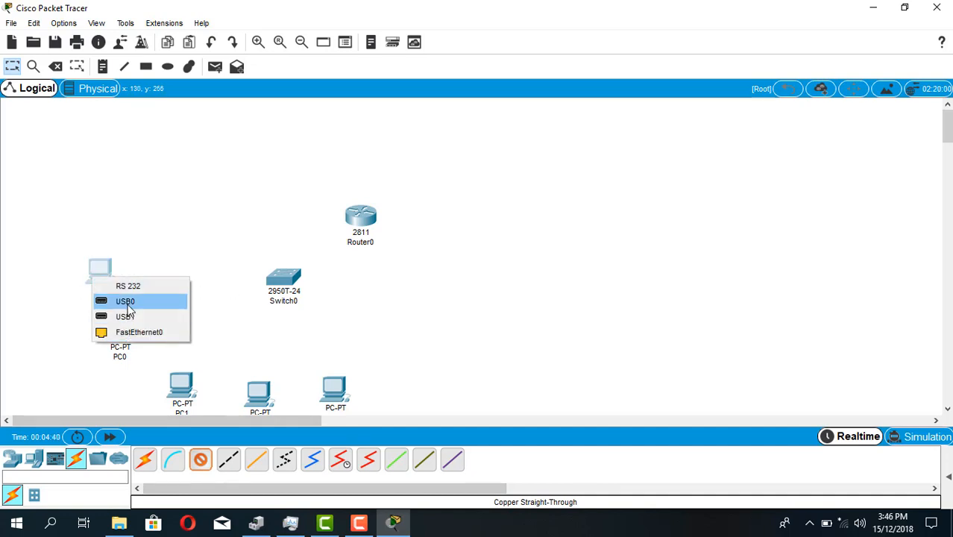
{"action": "left_click", "coordinate": [138, 336]}
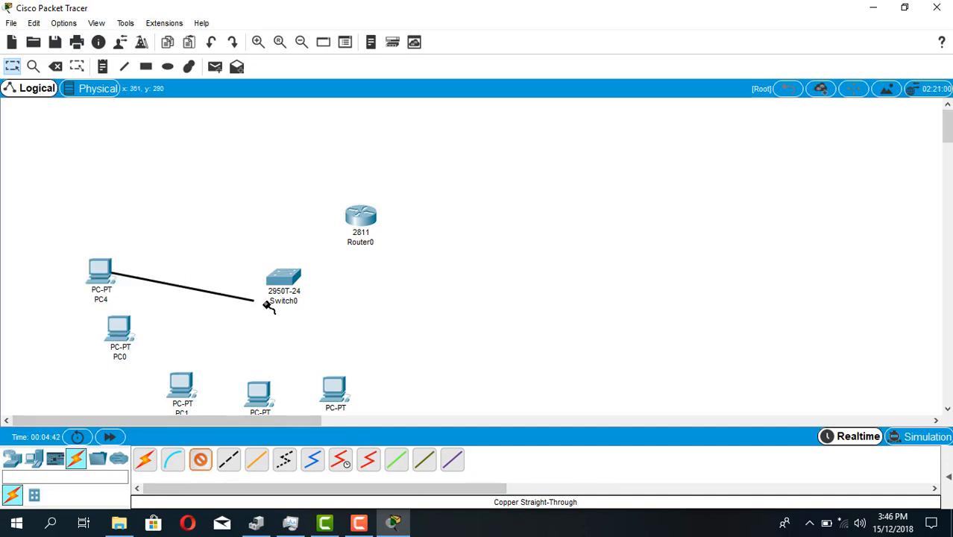
{"action": "left_click", "coordinate": [278, 277]}
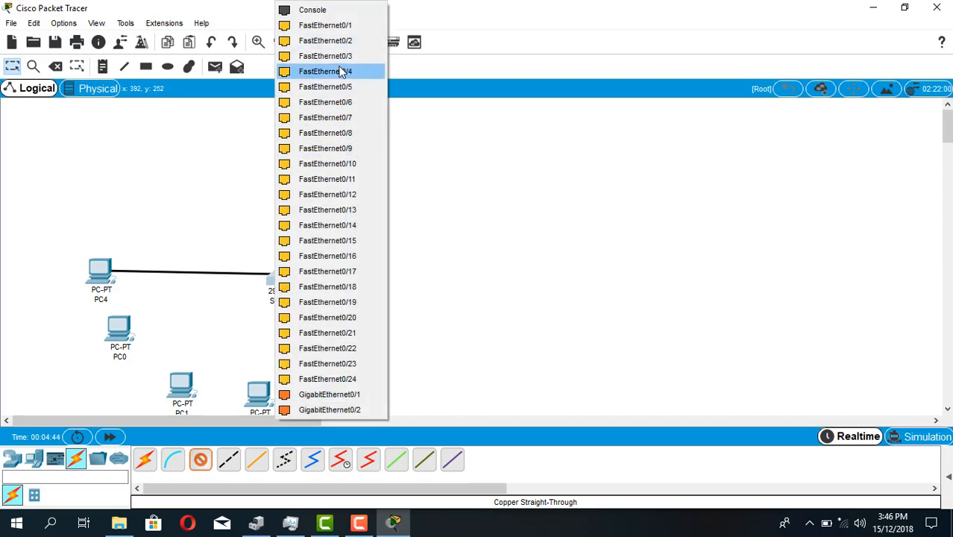
{"action": "left_click", "coordinate": [321, 25]}
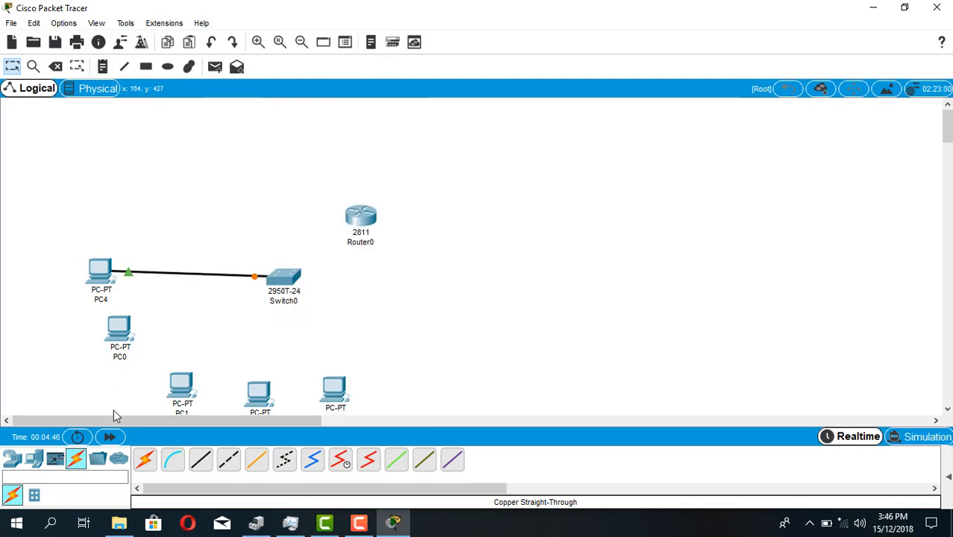
Connect the remaining four PCs to the switch using the automatically chosen connection type
{"action": "left_click", "coordinate": [147, 461]}
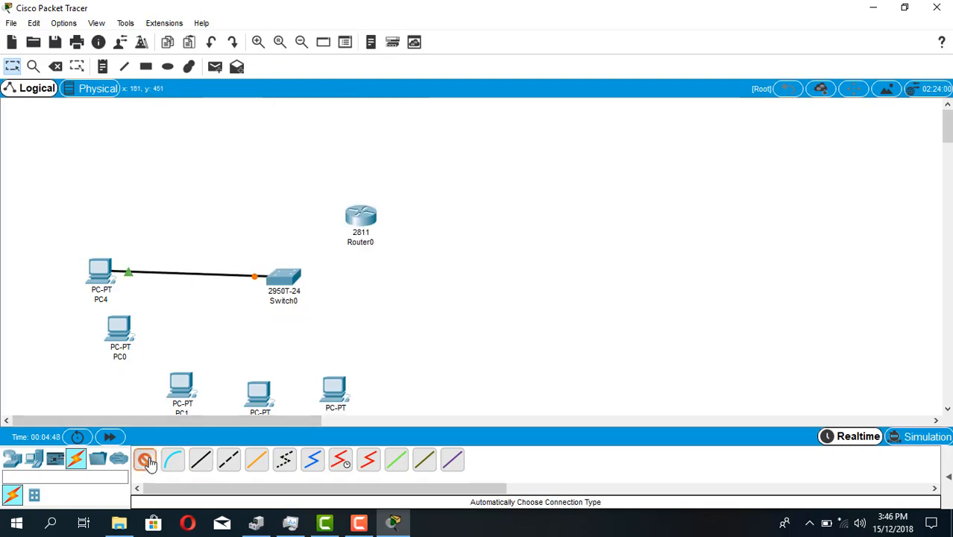
{"action": "left_click", "coordinate": [120, 328]}
{"action": "left_click", "coordinate": [291, 281]}
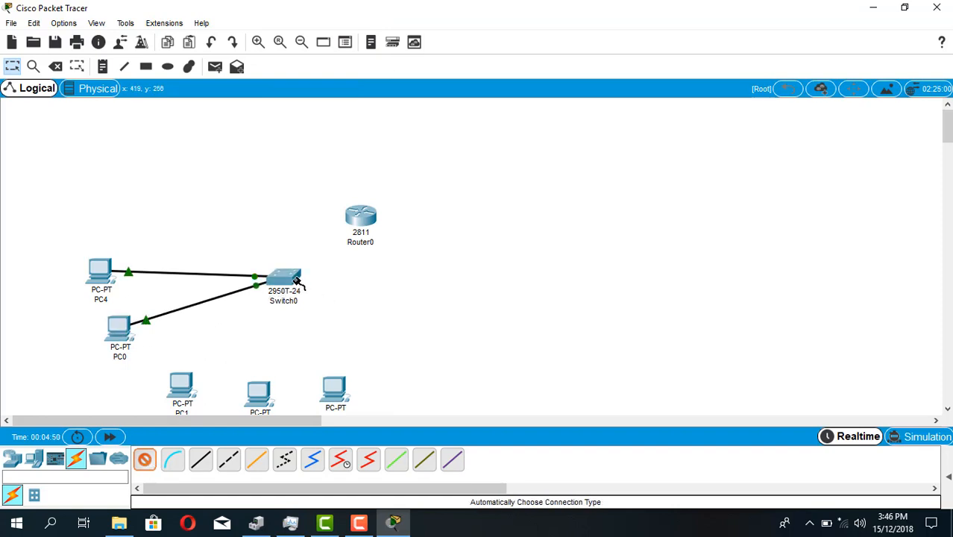
{"action": "left_click", "coordinate": [186, 378]}
{"action": "left_click", "coordinate": [290, 282]}
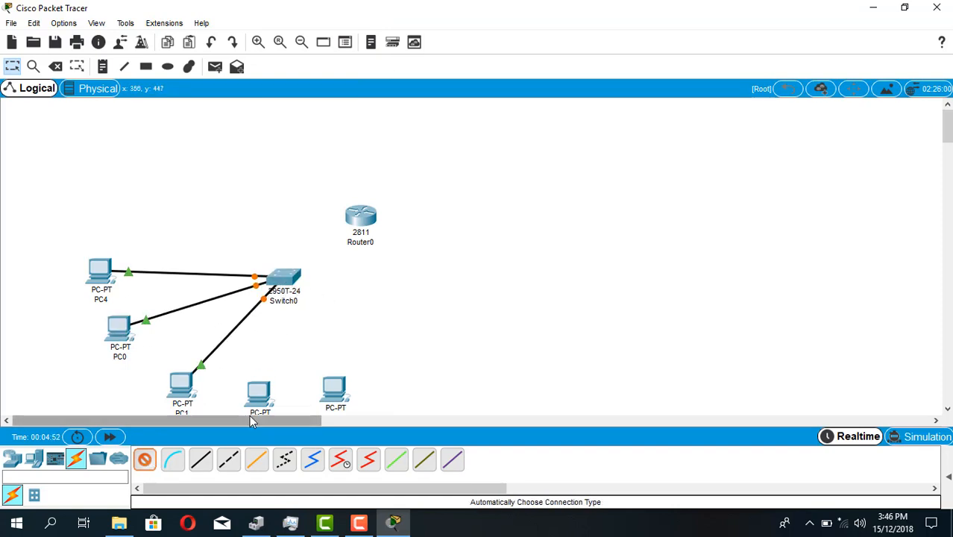
{"action": "left_click", "coordinate": [256, 394]}
{"action": "left_click", "coordinate": [285, 279]}
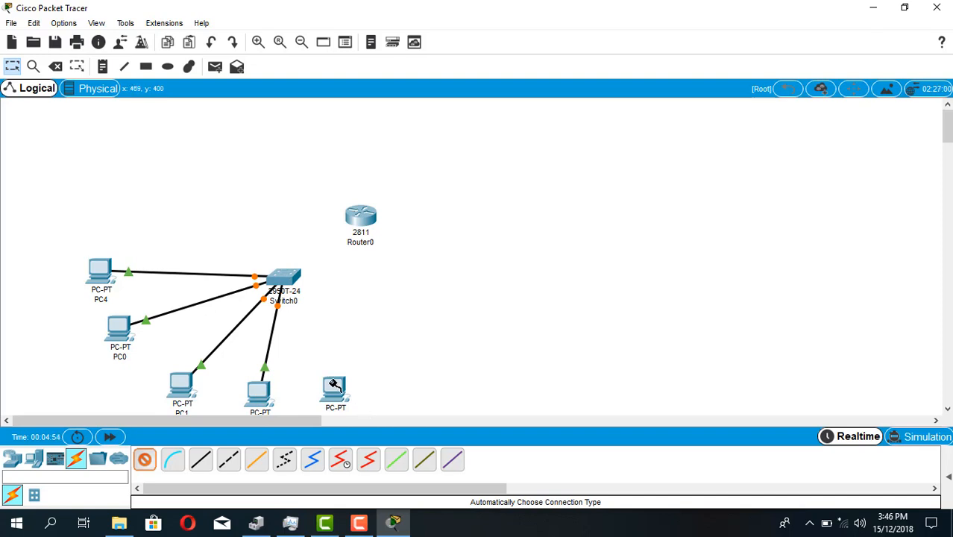
{"action": "left_click", "coordinate": [334, 388]}
{"action": "left_click", "coordinate": [288, 282]}
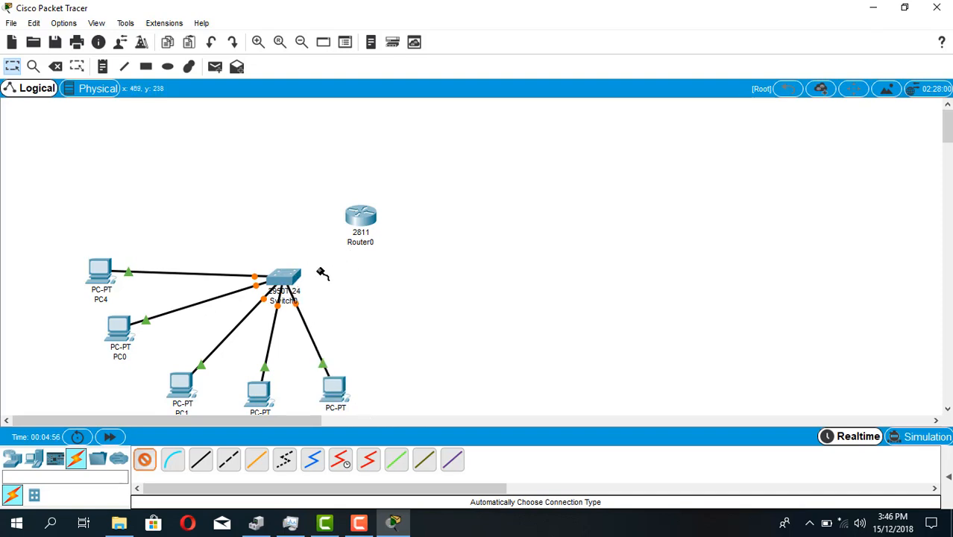
Link the router to the switch with the automatically chosen connection type and return to selection mode
{"action": "left_click", "coordinate": [359, 219]}
{"action": "left_click", "coordinate": [290, 277]}
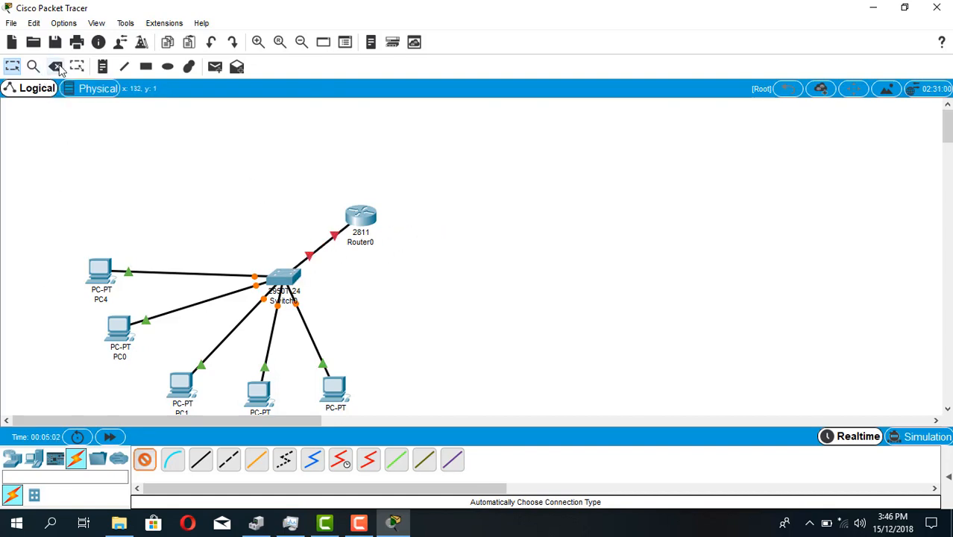
{"action": "left_click", "coordinate": [13, 69]}
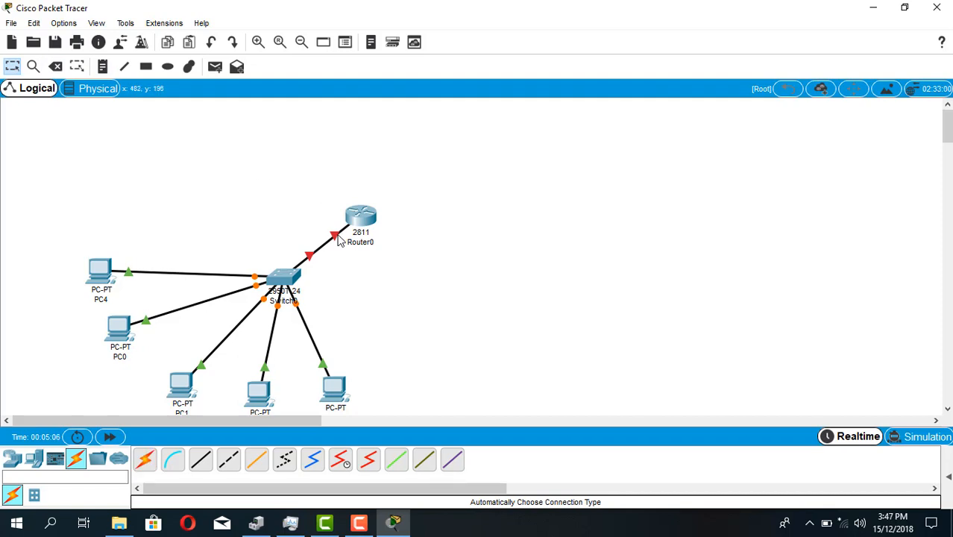
Reassign the router–switch link to the router's FastEthernet0/0 and the switch's GigabitEthernet0/1
{"action": "left_click", "coordinate": [361, 218]}
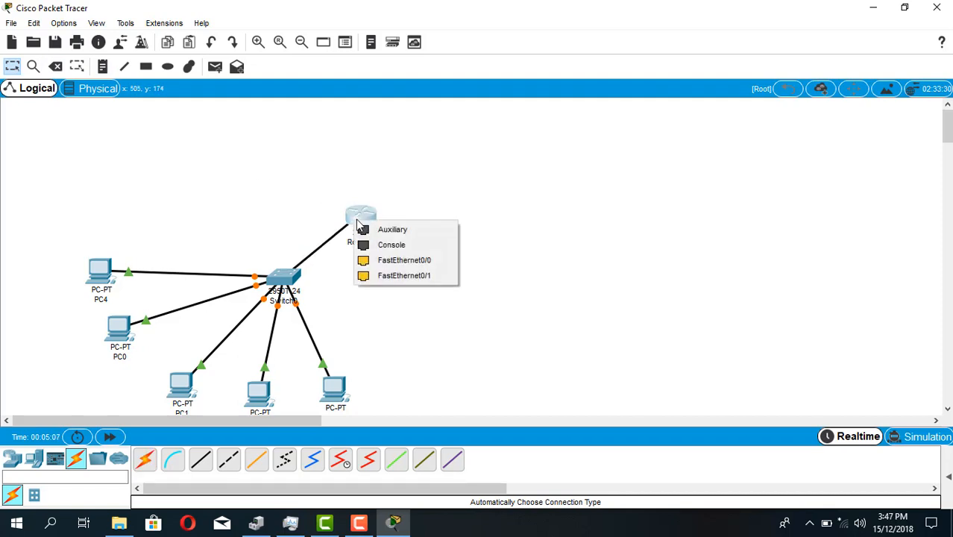
{"action": "left_click", "coordinate": [391, 264]}
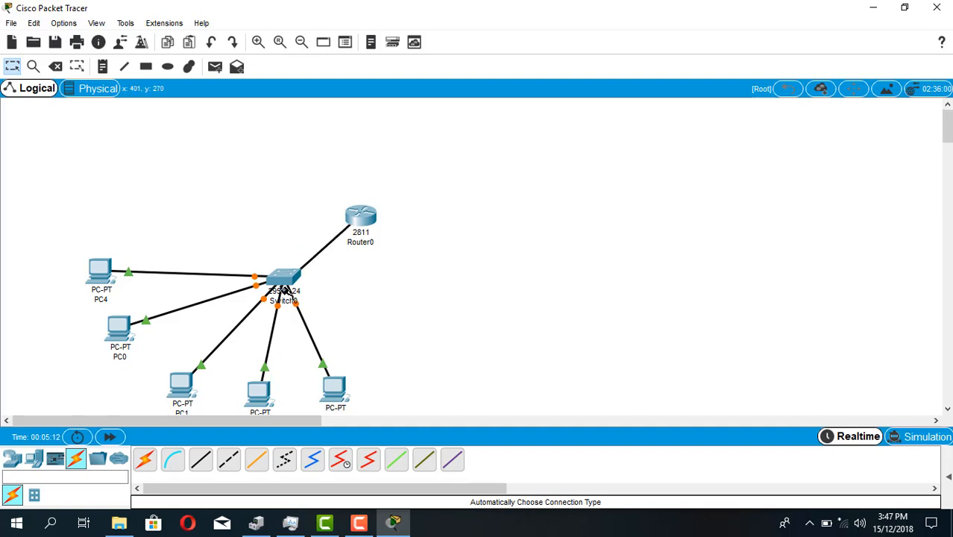
{"action": "left_click", "coordinate": [282, 278]}
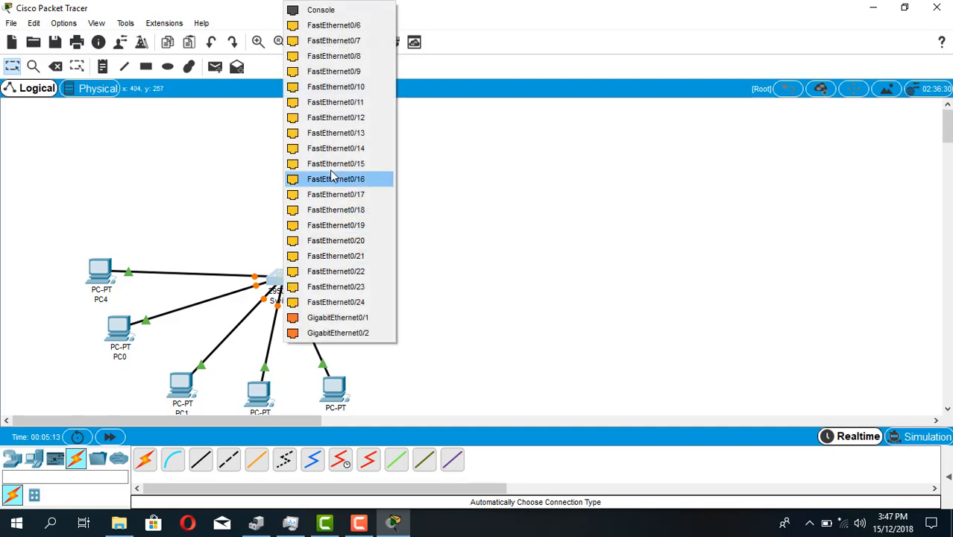
{"action": "left_click", "coordinate": [333, 317]}
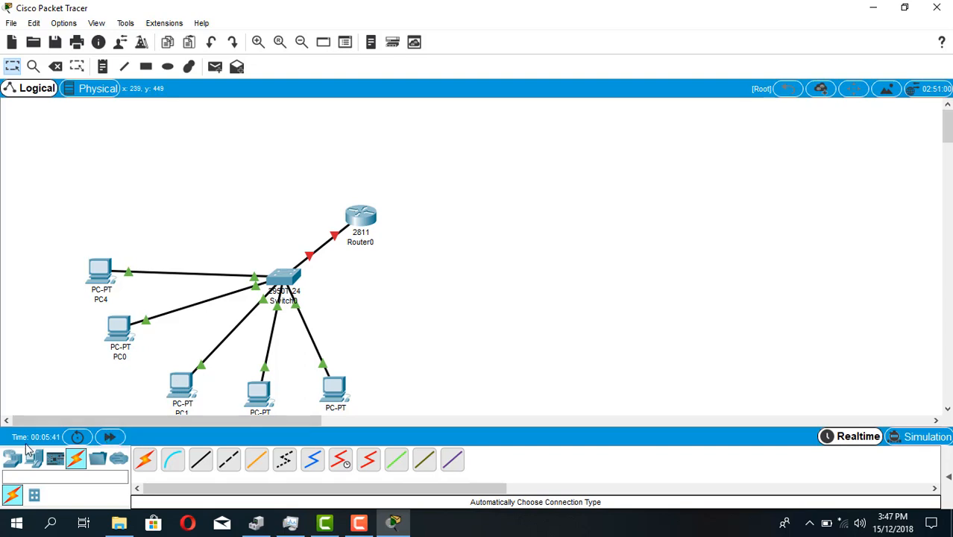
Add the note 192.168.1.1/24 at the router–switch link and move it slightly up and left
{"action": "left_click", "coordinate": [103, 66]}
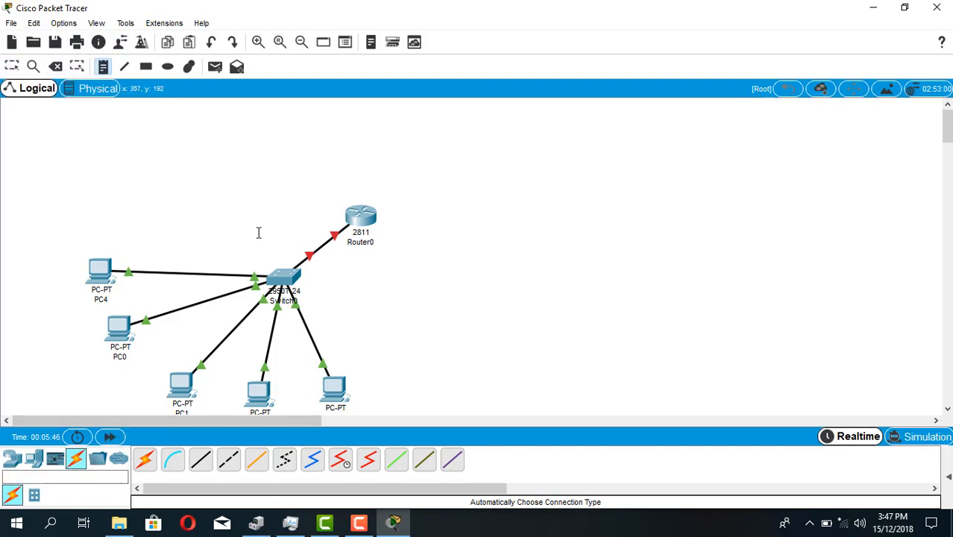
{"action": "left_click", "coordinate": [295, 250]}
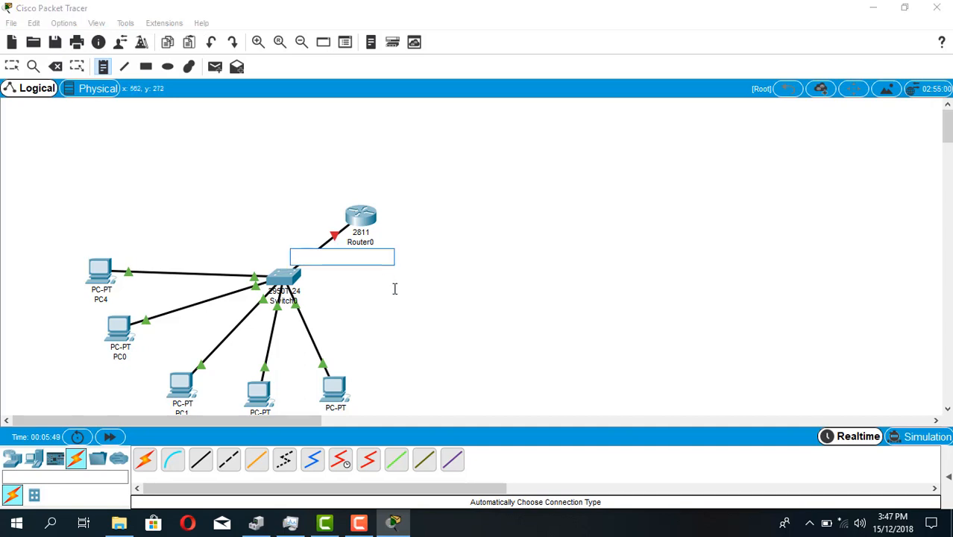
{"action": "type", "text": "192.168.1.0/24"}
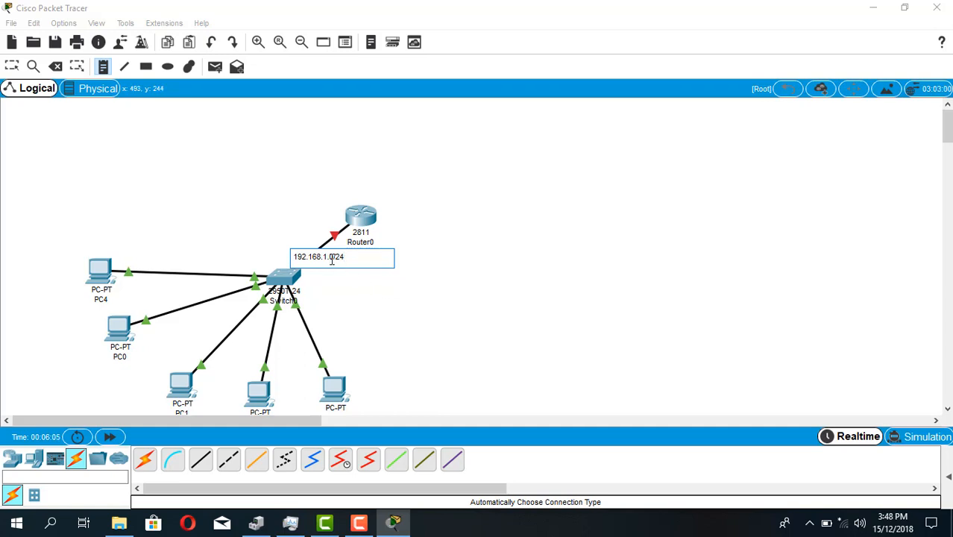
{"action": "key", "text": "Right"}
{"action": "key", "text": "BackSpace"}
{"action": "type", "text": "1"}
{"action": "left_click", "coordinate": [12, 67]}
{"action": "left_click", "coordinate": [288, 181]}
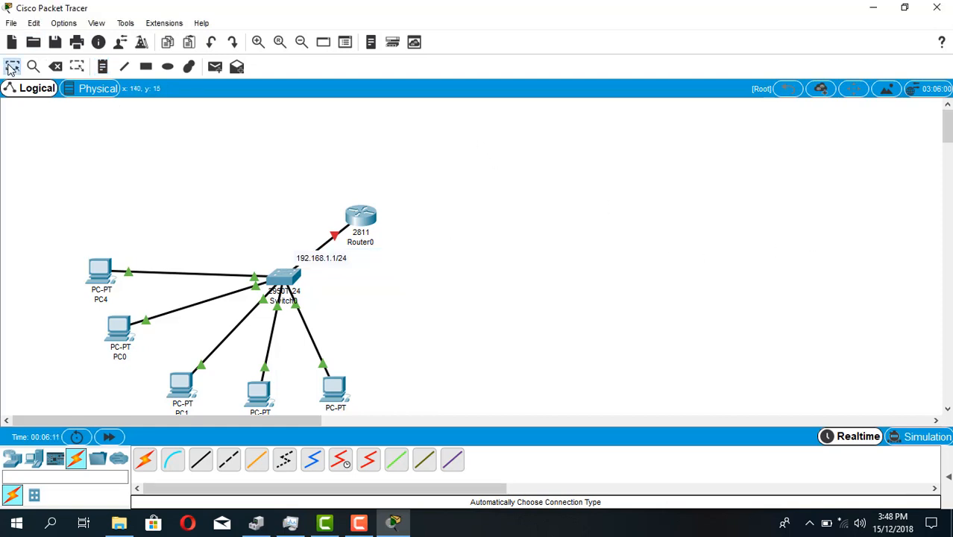
{"action": "left_click_drag", "start_coordinate": [347, 259], "coordinate": [338, 256]}
{"action": "left_click", "coordinate": [454, 291]}
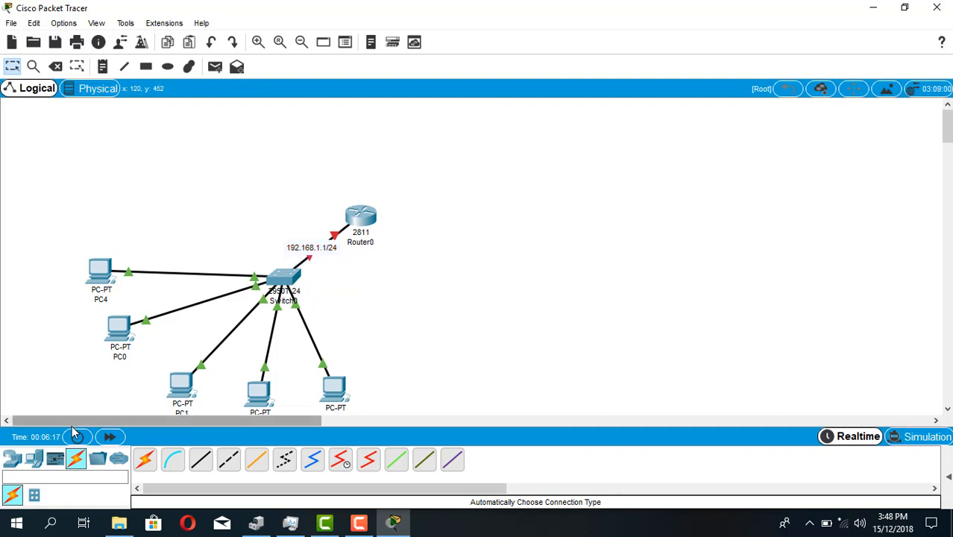
Place a Laptop-PT in the empty workspace to the right of the router
{"action": "left_click", "coordinate": [34, 460]}
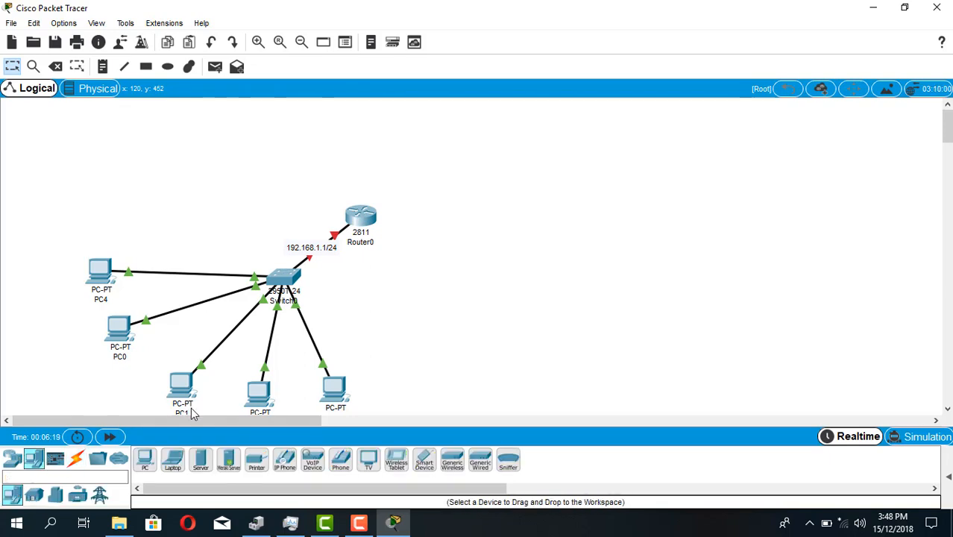
{"action": "left_click", "coordinate": [179, 460]}
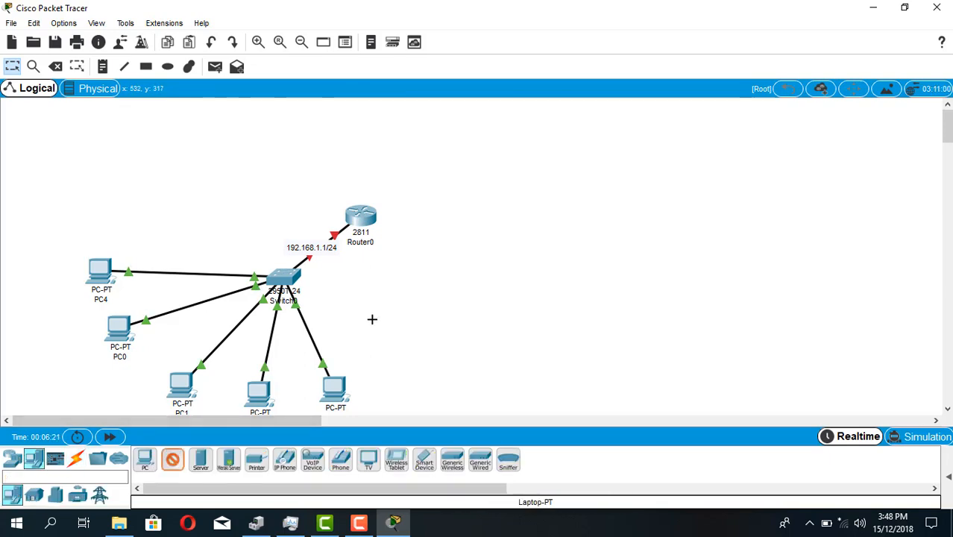
{"action": "left_click", "coordinate": [485, 212]}
{"action": "left_click_drag", "start_coordinate": [492, 240], "coordinate": [489, 258]}
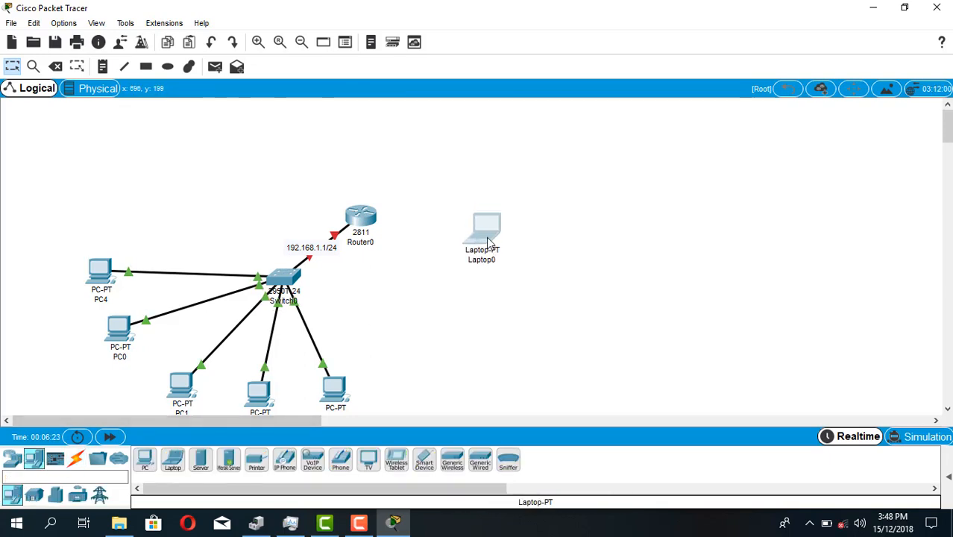
Connect the laptop's RS 232 port to the router's console port with a console cable
{"action": "left_click", "coordinate": [82, 458]}
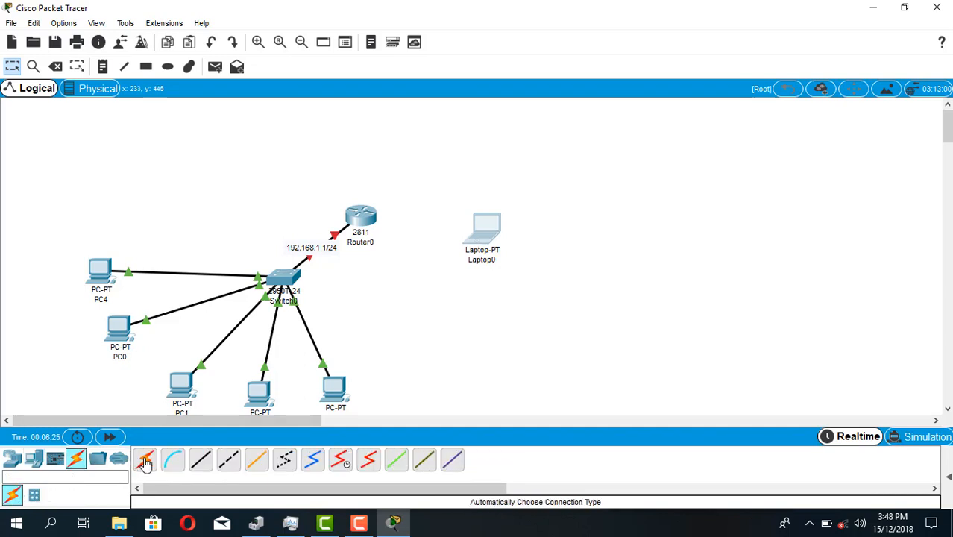
{"action": "left_click", "coordinate": [172, 459]}
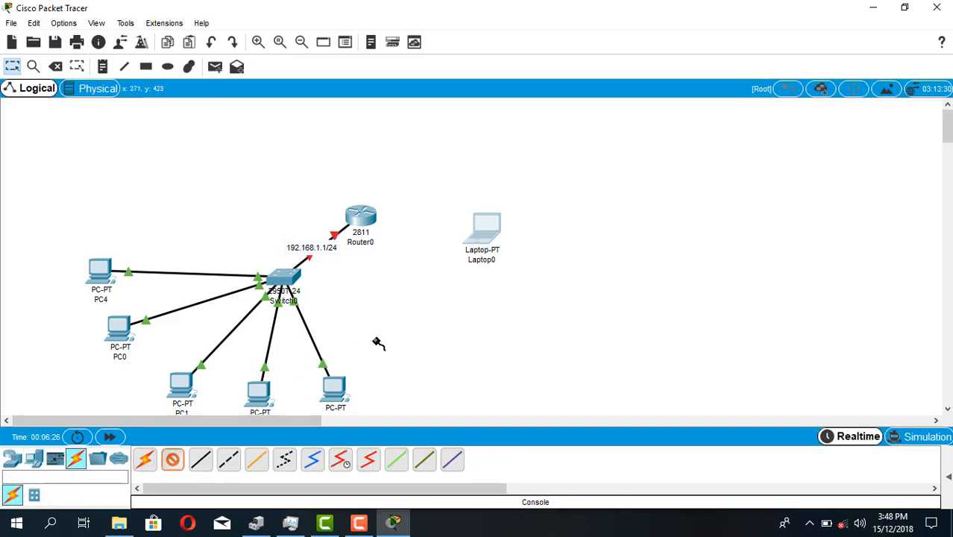
{"action": "left_click", "coordinate": [485, 240]}
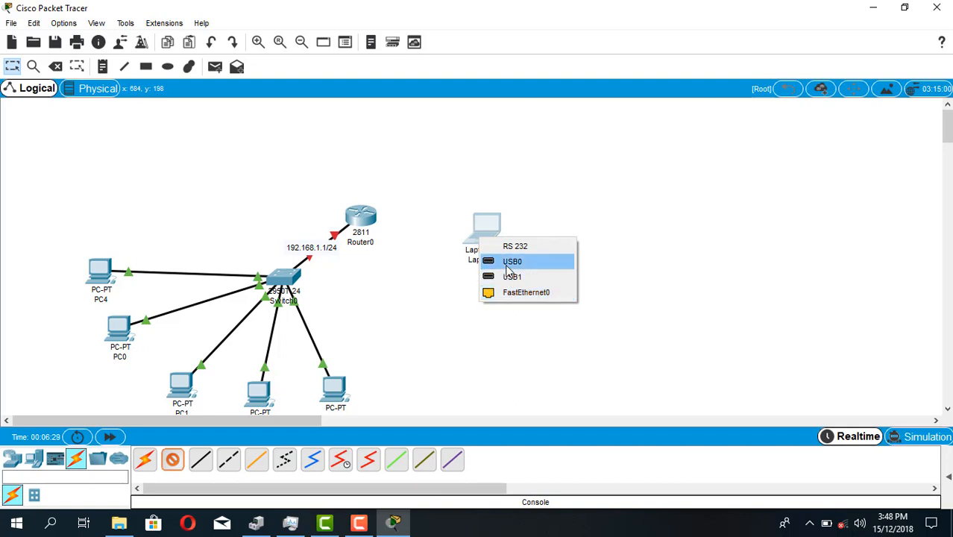
{"action": "left_click", "coordinate": [513, 247]}
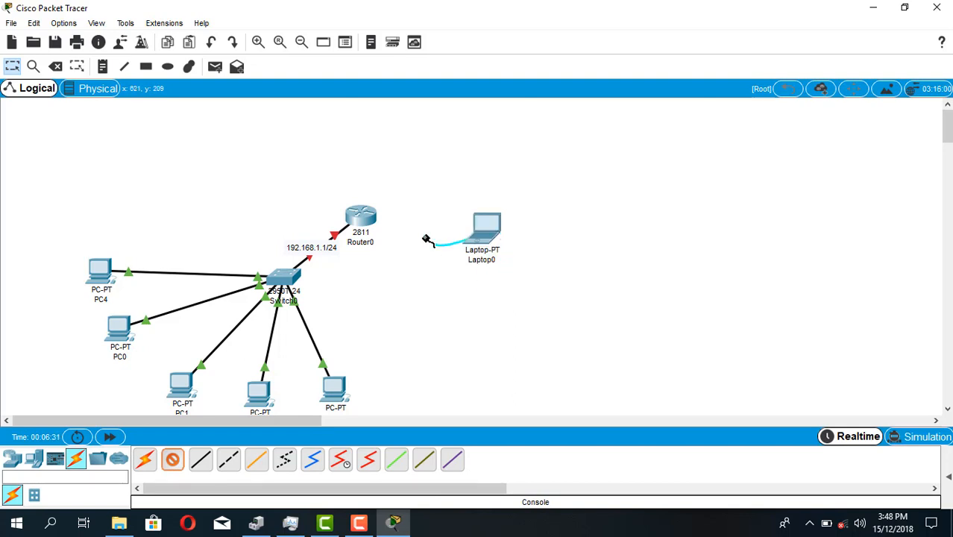
{"action": "left_click", "coordinate": [363, 219]}
{"action": "left_click", "coordinate": [393, 237]}
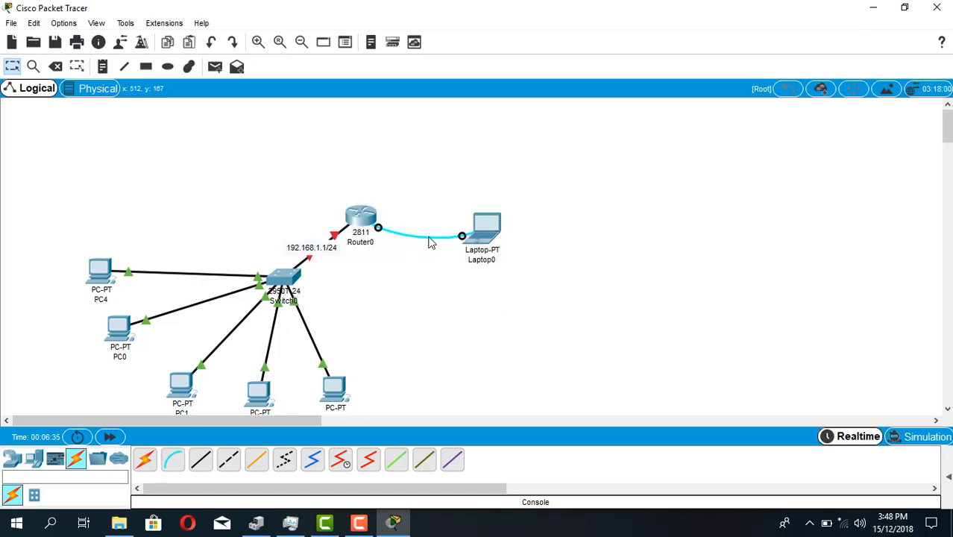
Open a terminal session on the laptop with the default port settings and decline the router's initial configuration dialog
{"action": "left_click", "coordinate": [492, 238]}
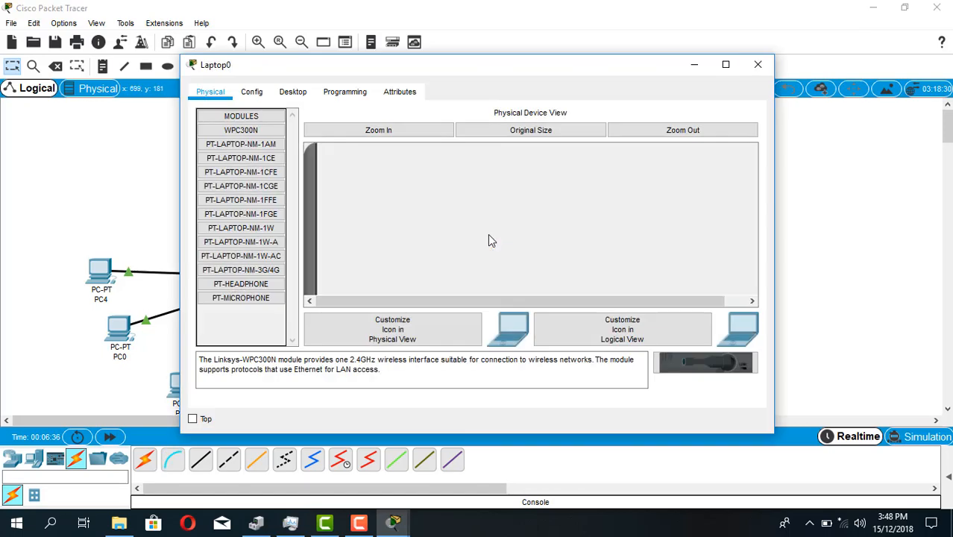
{"action": "left_click", "coordinate": [299, 92]}
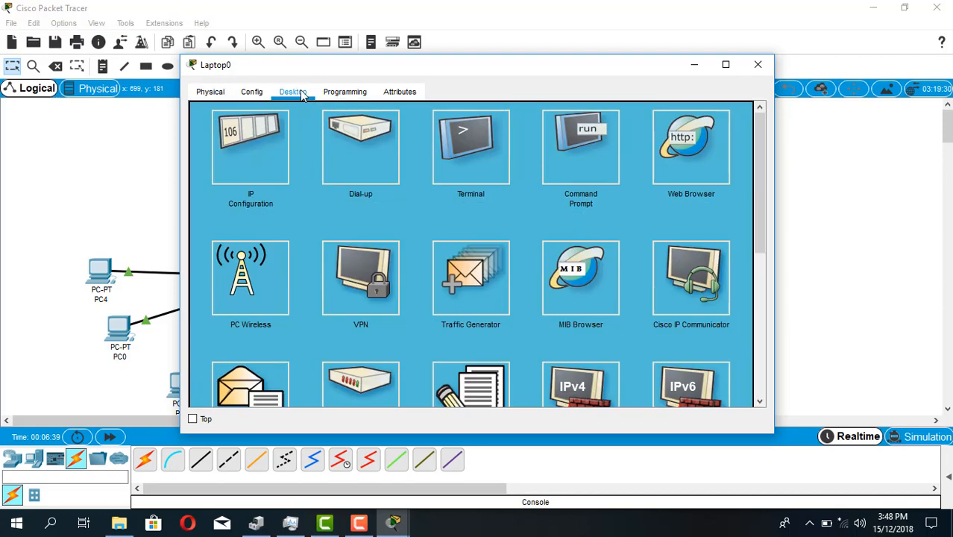
{"action": "left_click", "coordinate": [462, 151]}
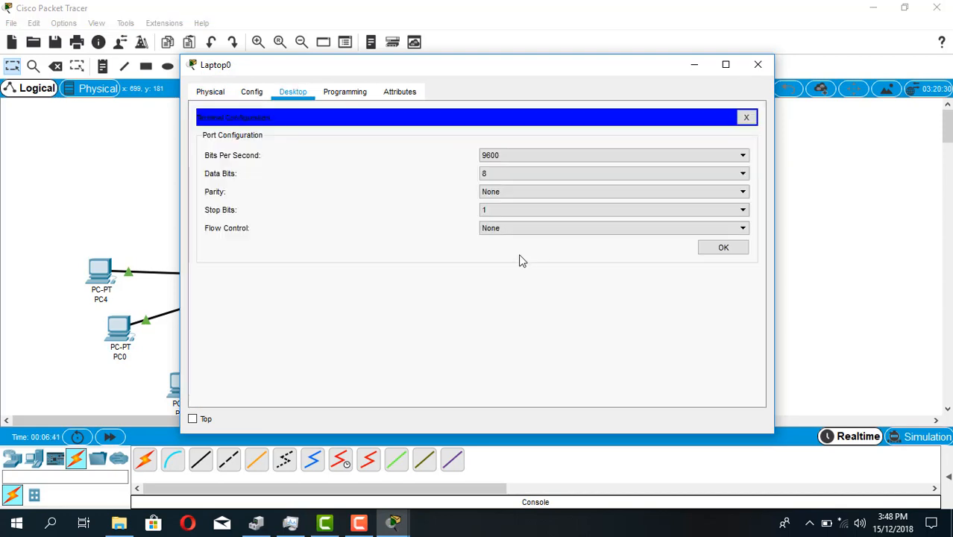
{"action": "left_click", "coordinate": [721, 250]}
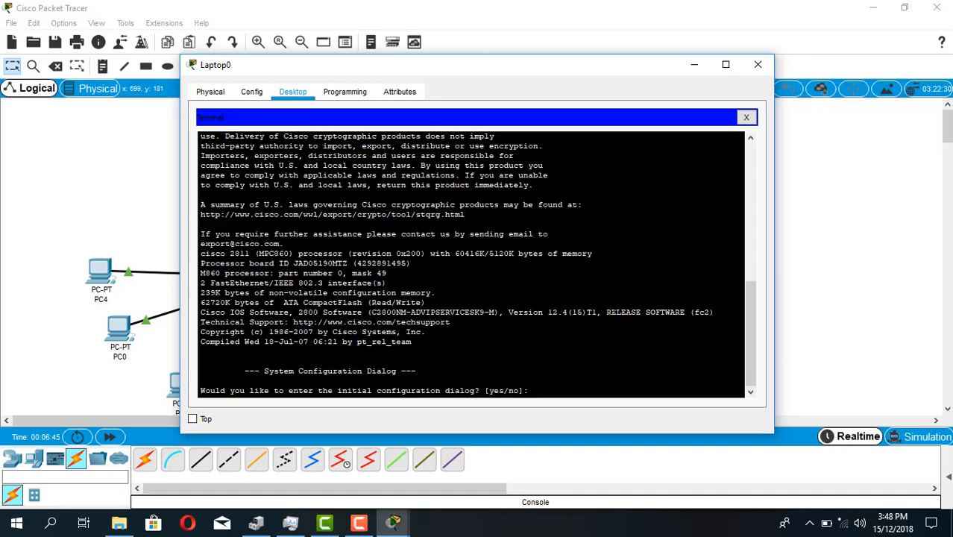
{"action": "type", "text": "n"}
{"action": "key", "text": "Return"}
Enter the router's global configuration mode and set the hostname to NET-LAN
{"action": "key", "text": "Return"}
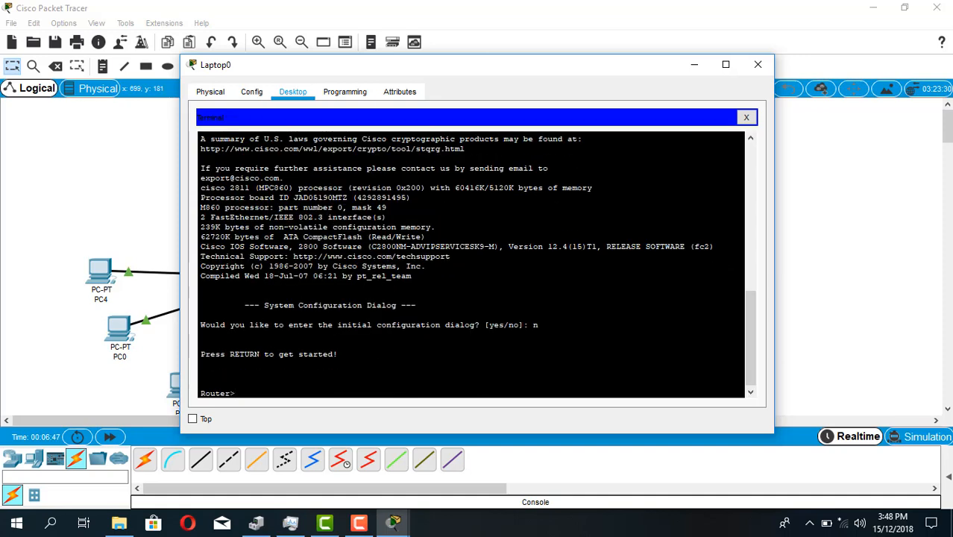
{"action": "type", "text": "en"}
{"action": "key", "text": "Return"}
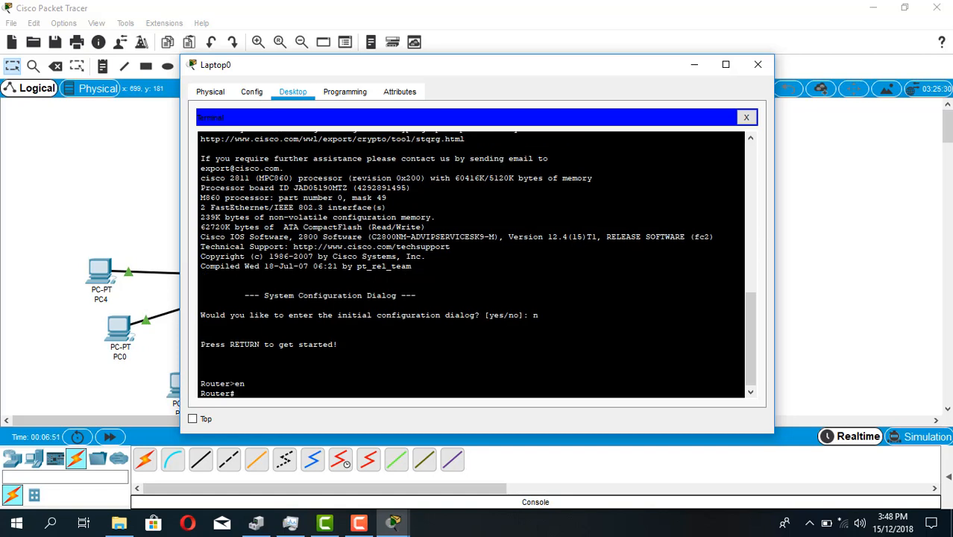
{"action": "type", "text": "conf"}
{"action": "type", "text": " t"}
{"action": "key", "text": "Return"}
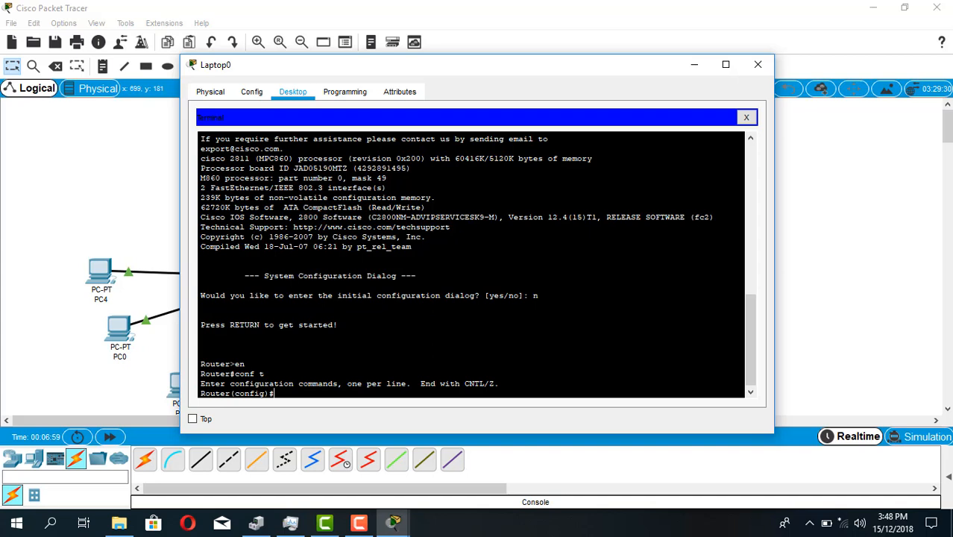
{"action": "type", "text": "host"}
{"action": "key", "text": "Tab"}
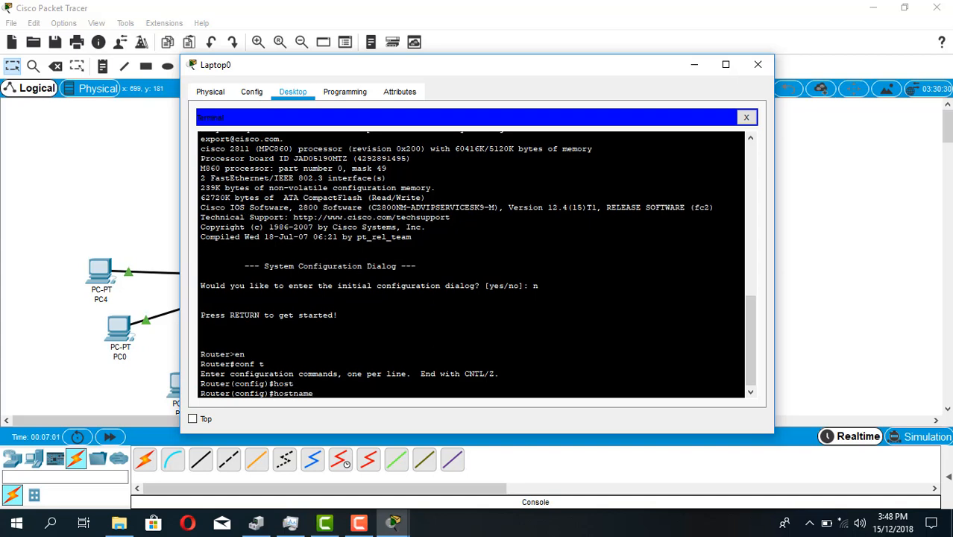
{"action": "type", "text": "NET-LAN"}
{"action": "key", "text": "Return"}
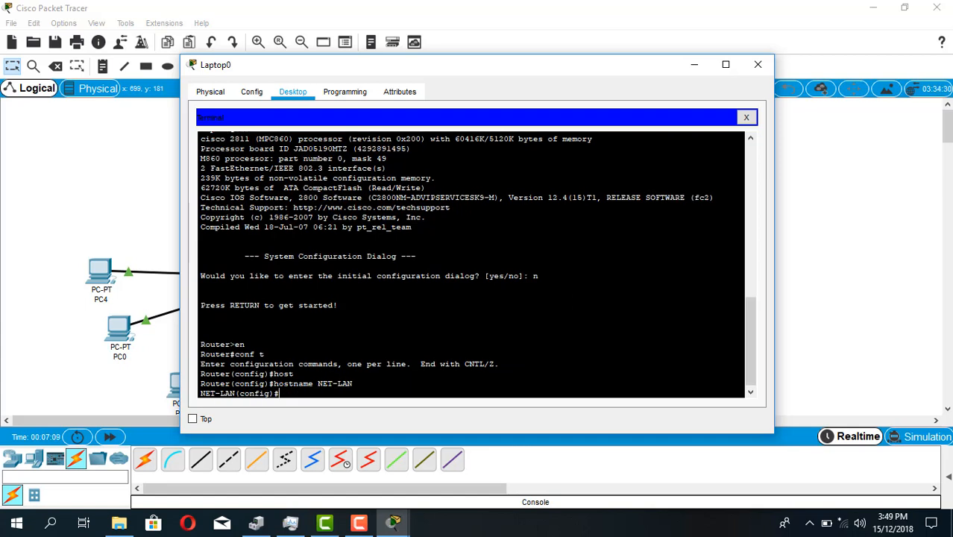
Set the line password on console line 0 and enable login
{"action": "type", "text": "line con 0"}
{"action": "key", "text": "Return"}
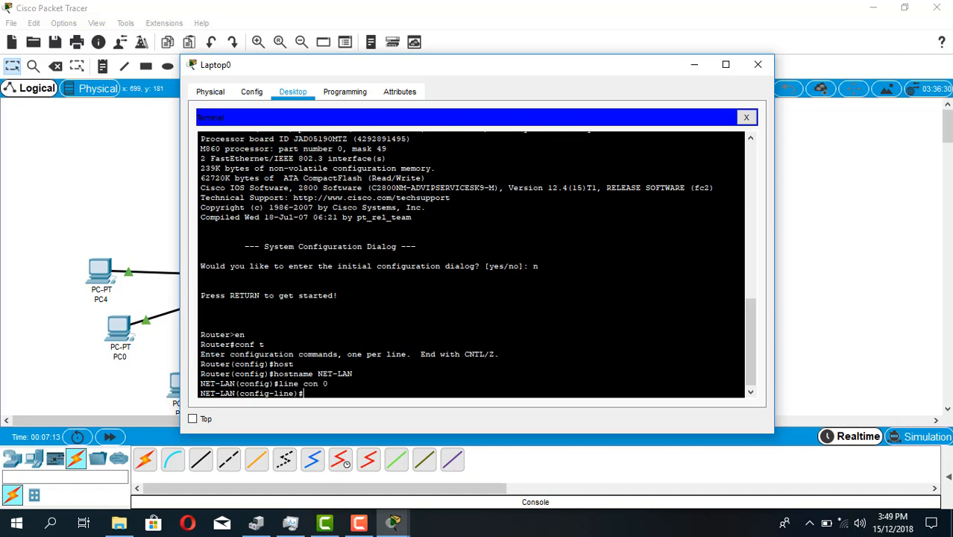
{"action": "type", "text": "pass"}
{"action": "key", "text": "Tab"}
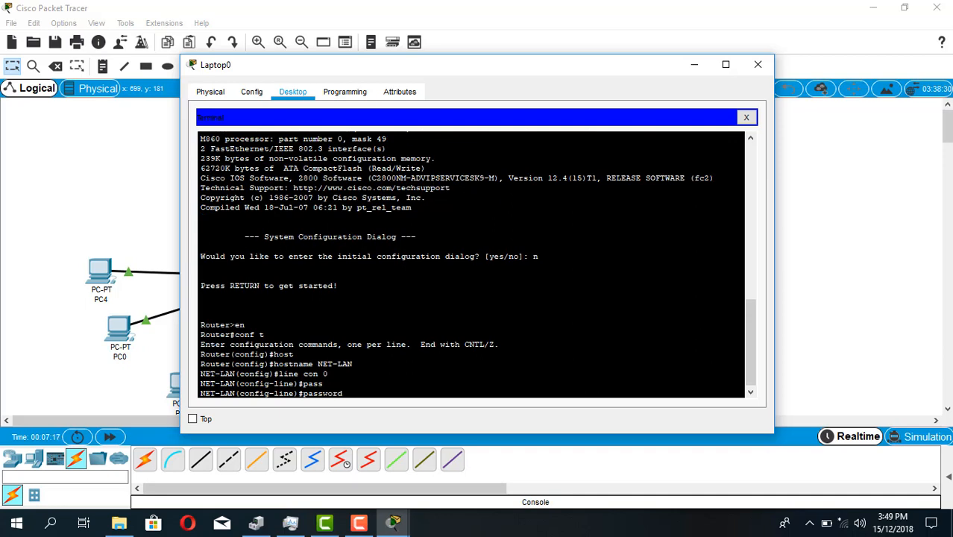
{"action": "key", "text": "BackSpace"}
{"action": "key", "text": "BackSpace"}
{"action": "key", "text": "BackSpace"}
{"action": "key", "text": "BackSpace"}
{"action": "key", "text": "BackSpace"}
{"action": "key", "text": "BackSpace"}
{"action": "key", "text": "BackSpace"}
{"action": "key", "text": "BackSpace"}
{"action": "key", "text": "BackSpace"}
{"action": "type", "text": "p"}
{"action": "key", "text": "BackSpace"}
{"action": "type", "text": "pass"}
{"action": "key", "text": "Tab"}
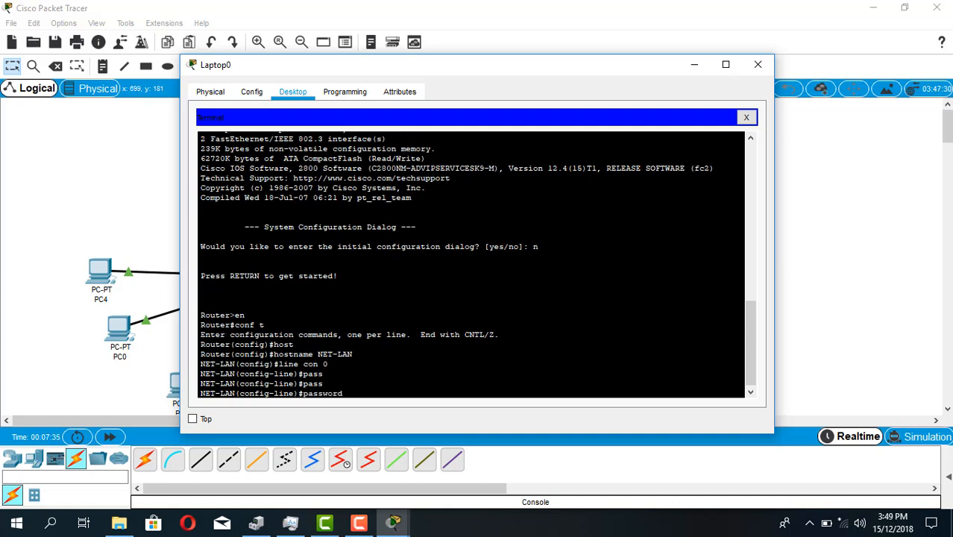
{"action": "type", "text": "cisco"}
{"action": "key", "text": "Return"}
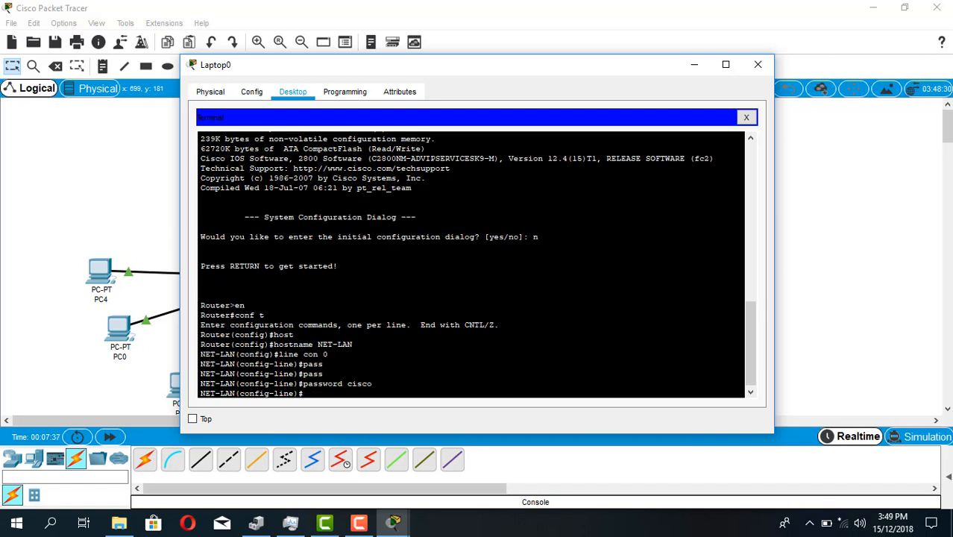
{"action": "type", "text": "loginj"}
{"action": "key", "text": "BackSpace"}
{"action": "key", "text": "Return"}
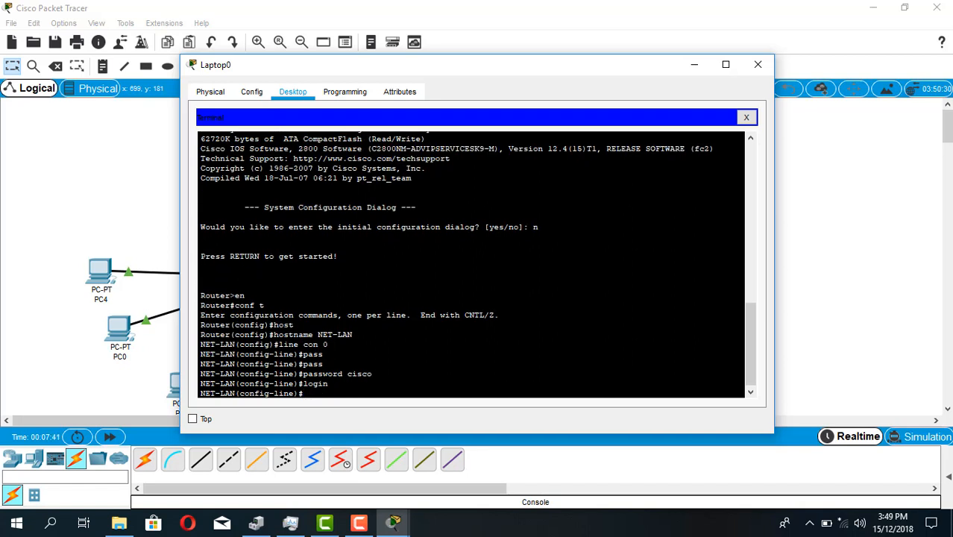
Switch the line configuration to the virtual terminal lines vty 0 4
{"action": "type", "text": "limn"}
{"action": "key", "text": "BackSpace"}
{"action": "type", "text": "nevty"}
{"action": "key", "text": "BackSpace"}
{"action": "key", "text": "BackSpace"}
{"action": "key", "text": "BackSpace"}
{"action": "type", "text": "vty 0"}
{"action": "key", "text": "Return"}
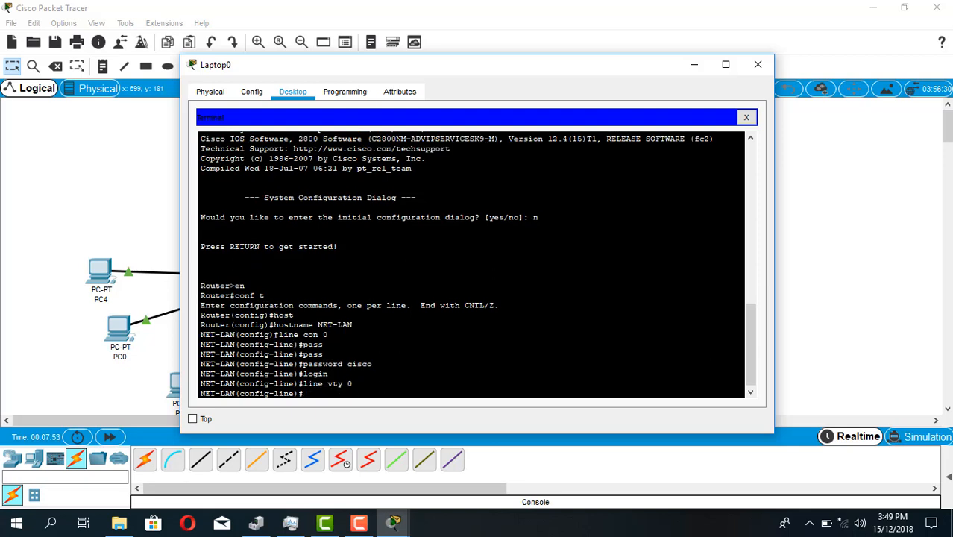
{"action": "type", "text": "p"}
{"action": "key", "text": "BackSpace"}
{"action": "key", "text": "Up"}
{"action": "type", "text": "4"}
{"action": "key", "text": "Return"}
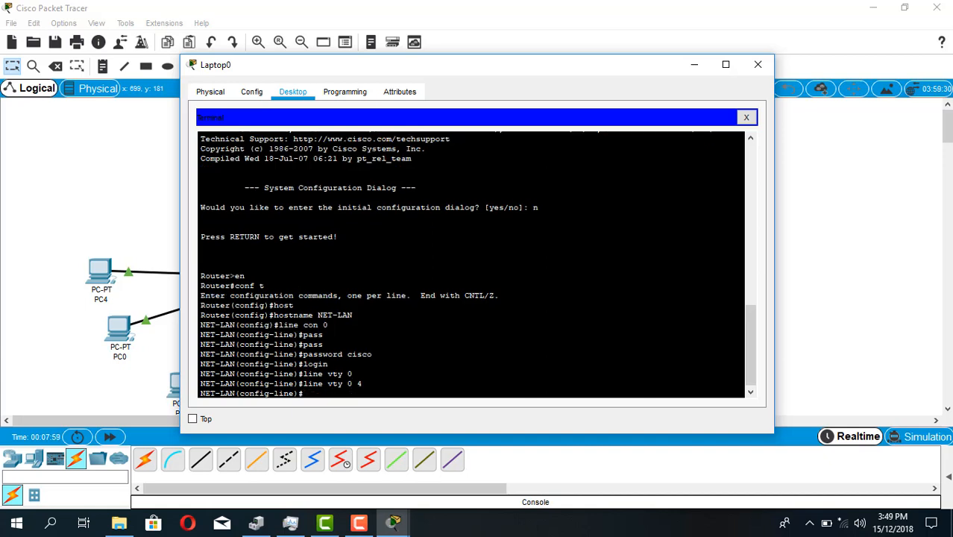
Set the same line password on vty lines 0 to 4 and enable login
{"action": "key", "text": "Up"}
{"action": "key", "text": "Up"}
{"action": "key", "text": "Up"}
{"action": "key", "text": "Up"}
{"action": "key", "text": "Return"}
{"action": "key", "text": "Up"}
{"action": "key", "text": "Up"}
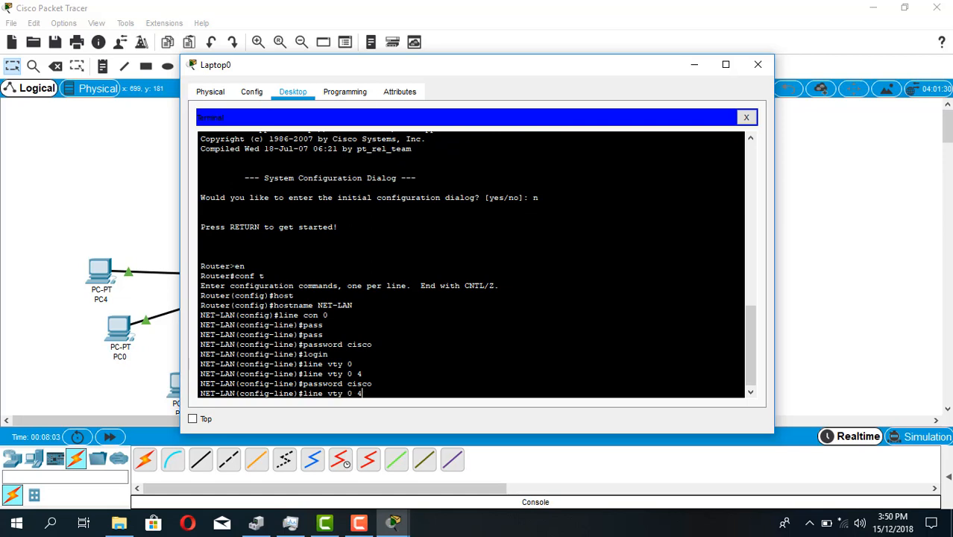
Switch the line configuration to the auxiliary line, aux 0
{"action": "key", "text": "Up"}
{"action": "key", "text": "Return"}
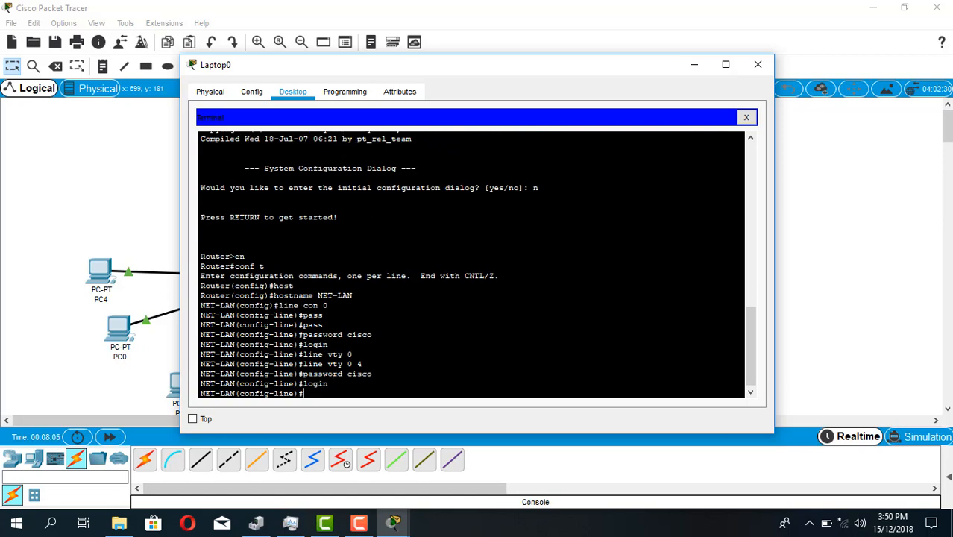
{"action": "key", "text": "Up"}
{"action": "key", "text": "Up"}
{"action": "key", "text": "Up"}
{"action": "key", "text": "Up"}
{"action": "key", "text": "Down"}
{"action": "key", "text": "Left"}
{"action": "key", "text": "Left"}
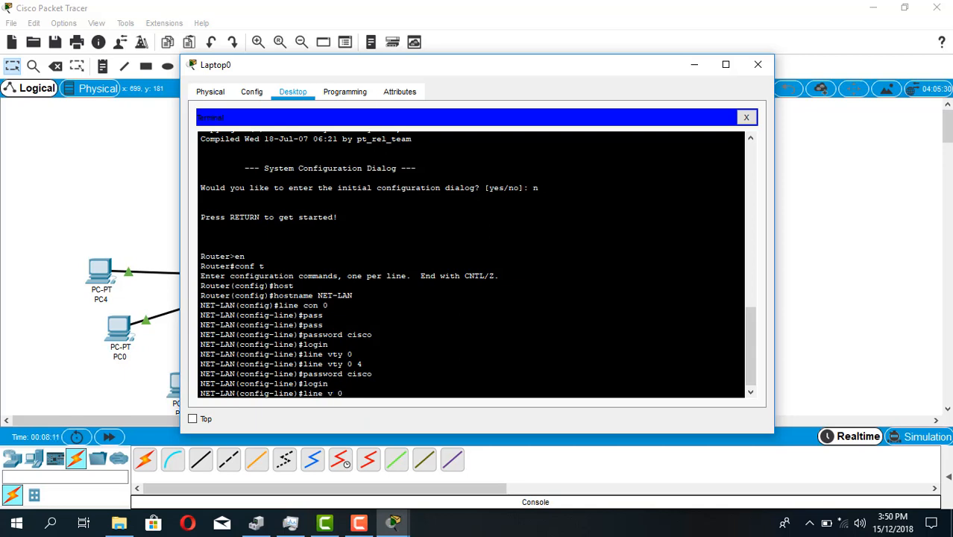
{"action": "key", "text": "BackSpace"}
{"action": "key", "text": "BackSpace"}
{"action": "key", "text": "BackSpace"}
{"action": "type", "text": "aux"}
{"action": "key", "text": "Return"}
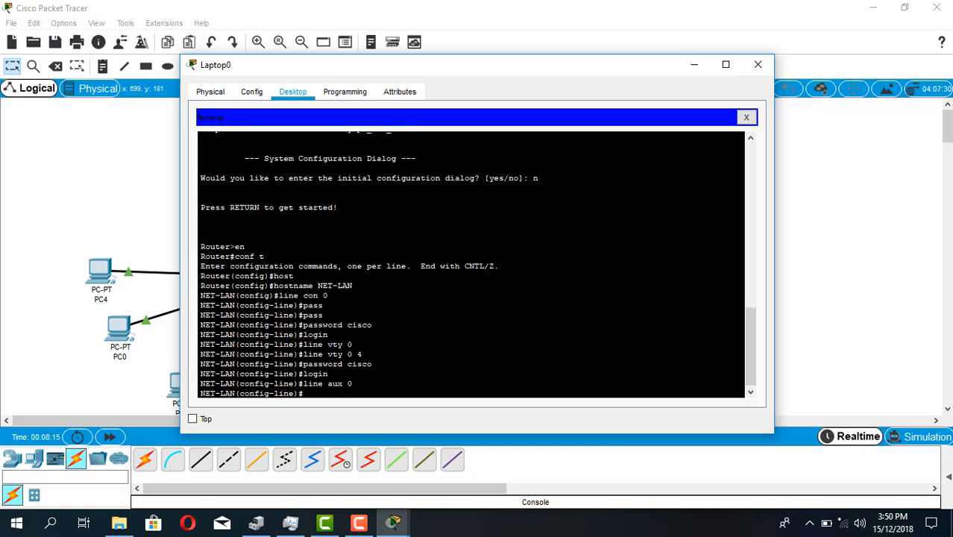
Set the line password on the auxiliary line and enable login
{"action": "key", "text": "Up"}
{"action": "key", "text": "Up"}
{"action": "key", "text": "Up"}
{"action": "key", "text": "Return"}
{"action": "key", "text": "Up"}
{"action": "key", "text": "Up"}
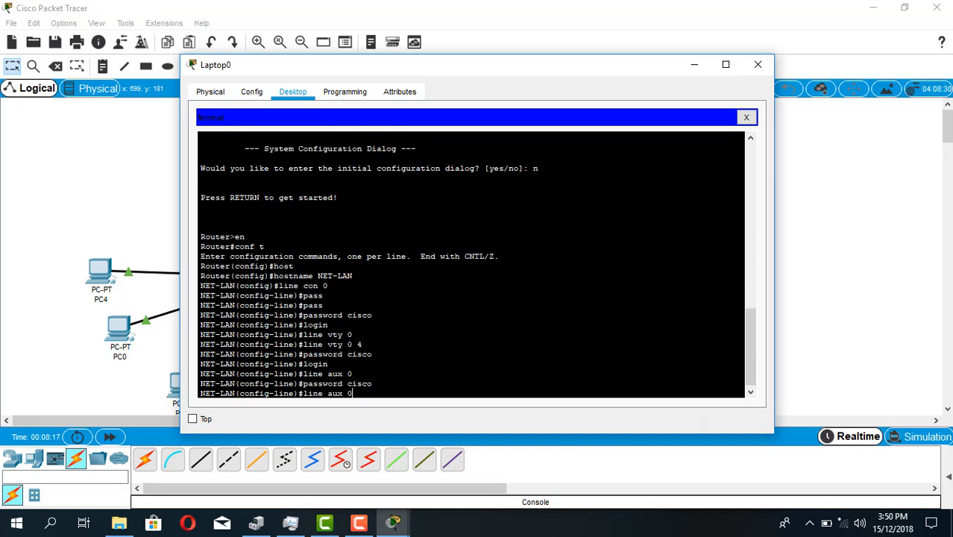
{"action": "key", "text": "Up"}
{"action": "key", "text": "Return"}
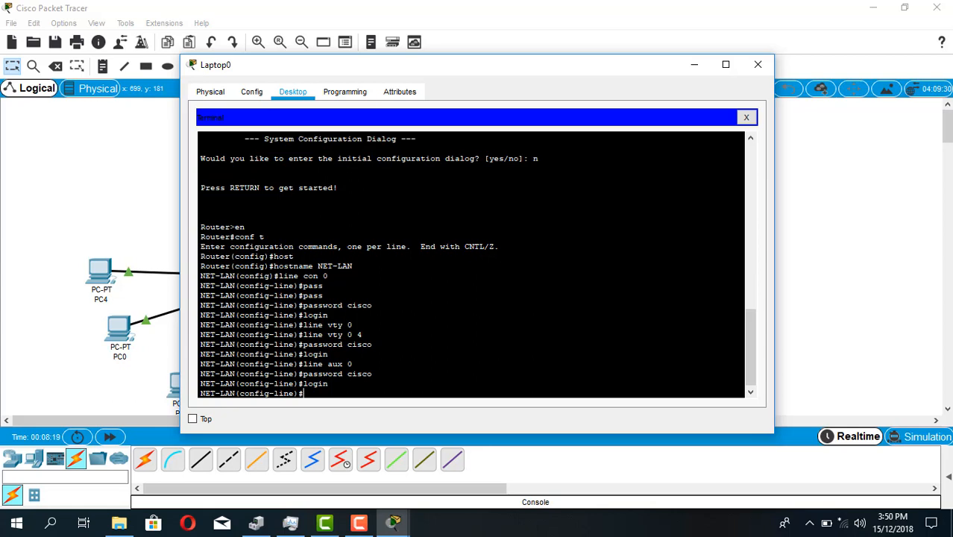
Leave configuration mode and copy the running configuration to startup-config
{"action": "type", "text": "exit"}
{"action": "key", "text": "Return"}
{"action": "key", "text": "Return"}
{"action": "type", "text": "e"}
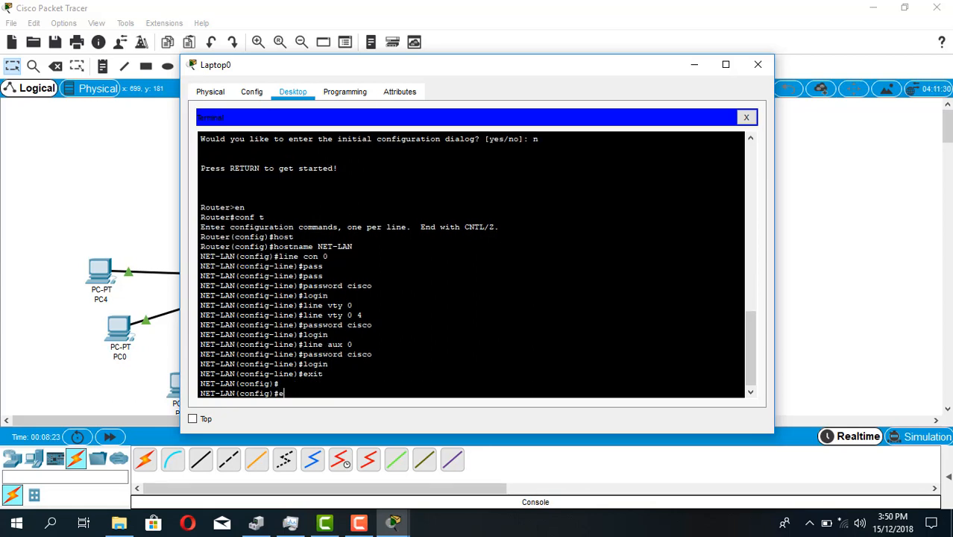
{"action": "type", "text": "nd"}
{"action": "key", "text": "Return"}
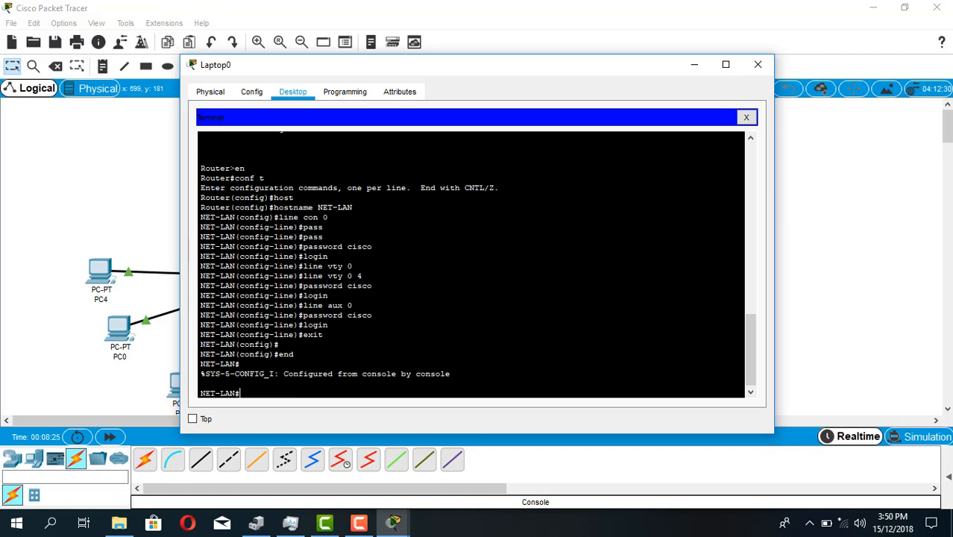
{"action": "type", "text": "copy run start"}
{"action": "key", "text": "Return"}
{"action": "key", "text": "Return"}
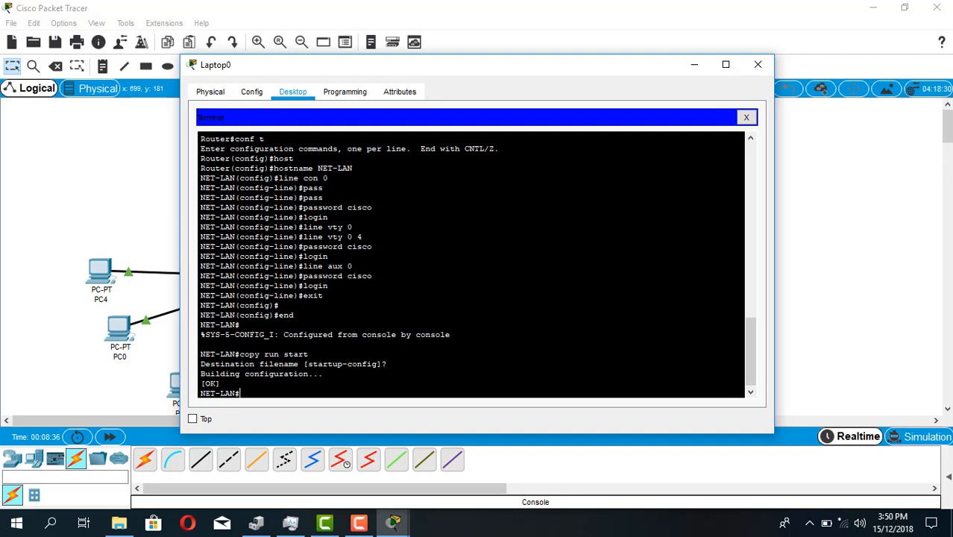
Move the laptop's terminal window aside and return to the topology to inspect the router–switch link
{"action": "left_click_drag", "start_coordinate": [545, 75], "coordinate": [800, 77]}
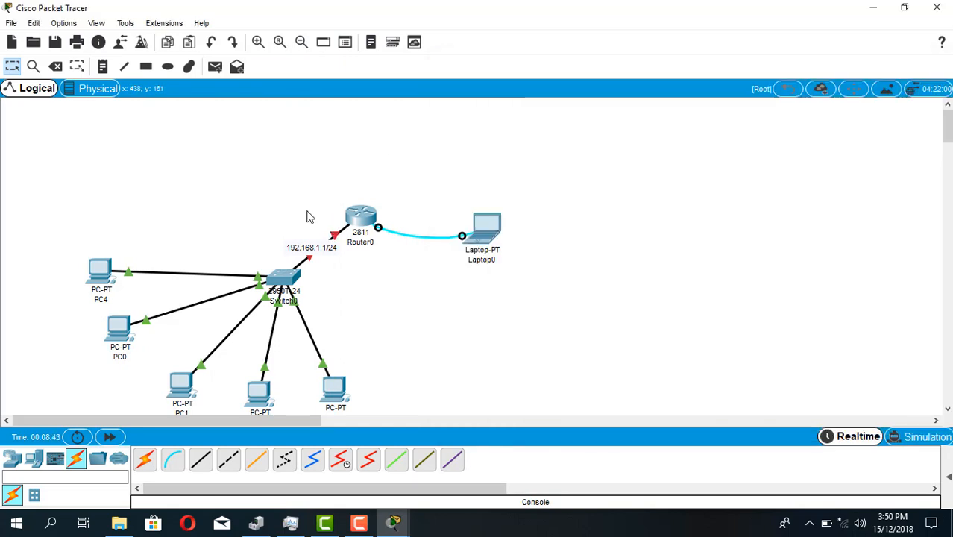
{"action": "left_click", "coordinate": [309, 214]}
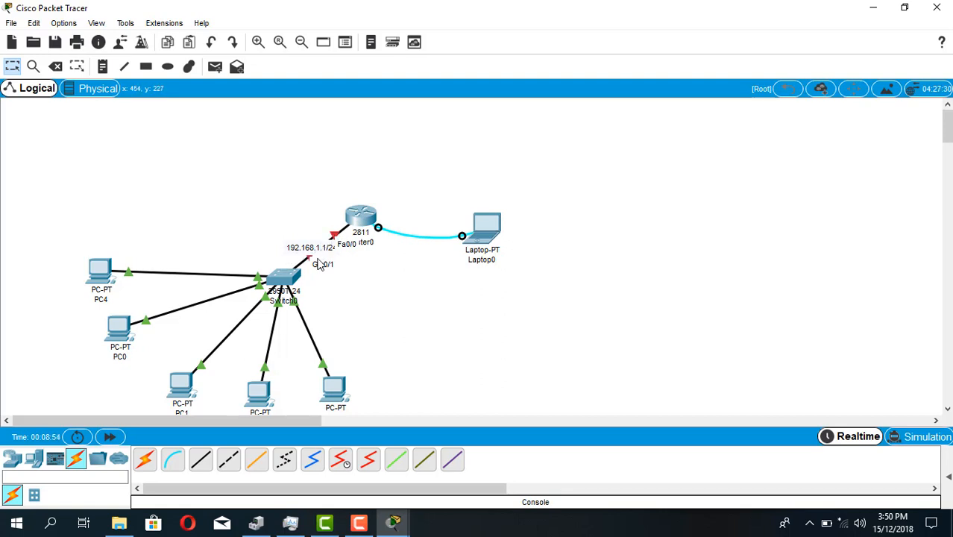
Reopen the laptop's terminal session and enter the router's global configuration mode with conf t
{"action": "left_click", "coordinate": [478, 233]}
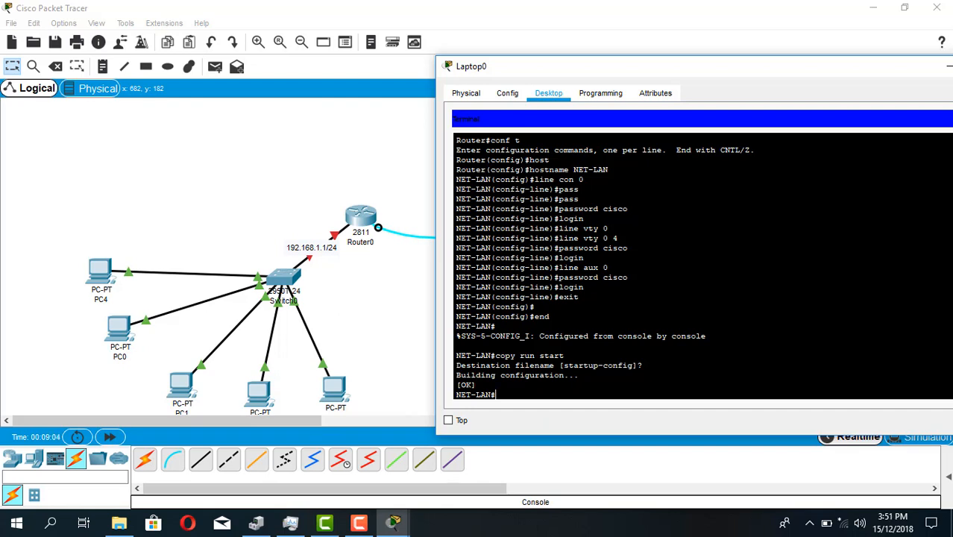
{"action": "type", "text": "conf t"}
{"action": "key", "text": "Return"}
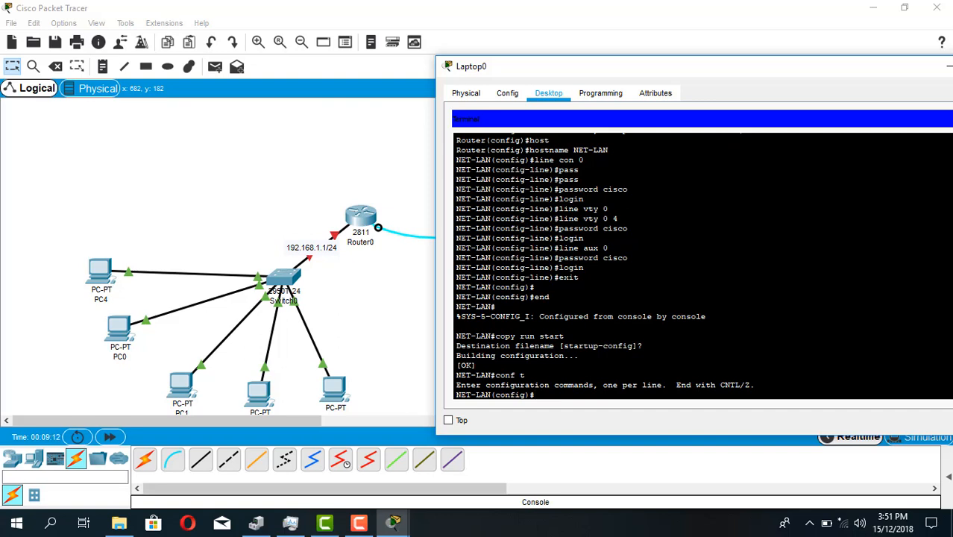
Enter interface configuration mode for the router's FastEthernet port f0/0
{"action": "type", "text": "interfac"}
{"action": "key", "text": "BackSpace"}
{"action": "key", "text": "BackSpace"}
{"action": "key", "text": "BackSpace"}
{"action": "type", "text": "Rface f0/0"}
{"action": "key", "text": "Return"}
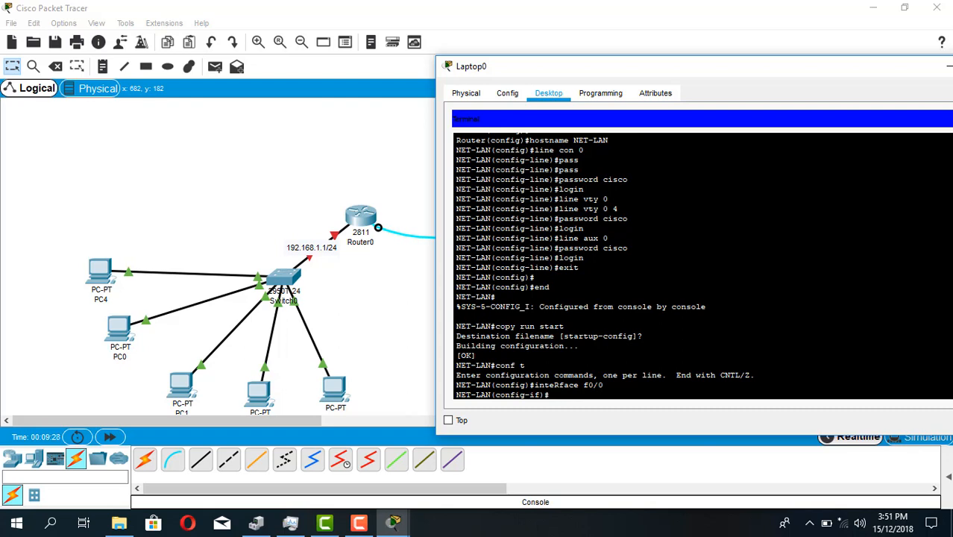
Assign the IP address 192.168.1.1 with mask 255.255.255.0 to the router interface f0/0
{"action": "type", "text": "ips"}
{"action": "type", "text": " address"}
{"action": "type", "text": " 192.1"}
{"action": "type", "text": "68"}
{"action": "type", "text": ".1.1 2"}
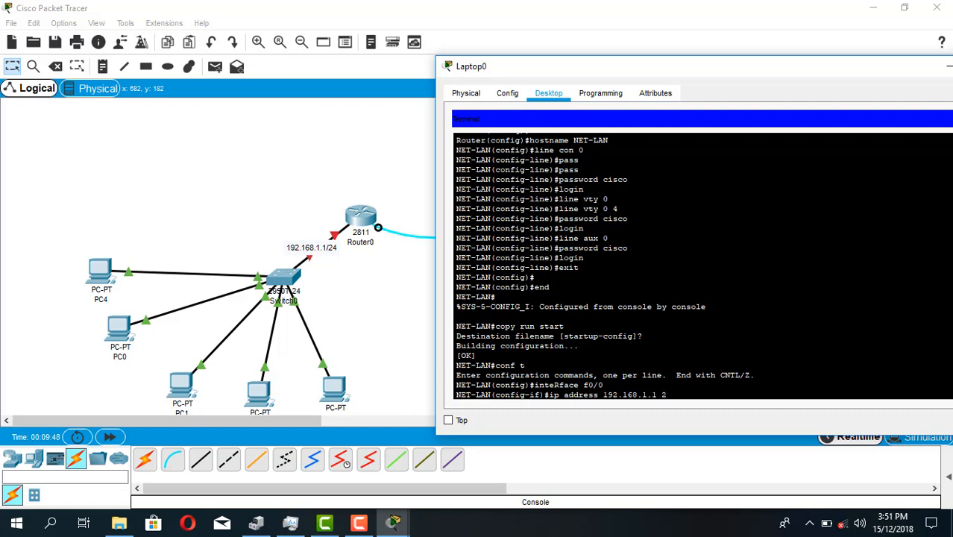
{"action": "type", "text": "55.255.255.0"}
{"action": "key", "text": "Return"}
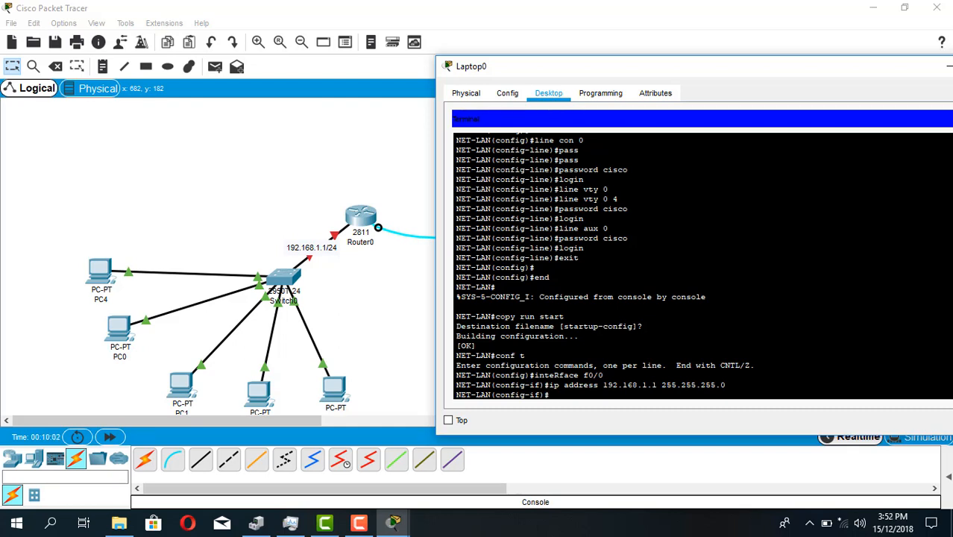
Add the description NET--LAN--001 to the router interface f0/0
{"action": "type", "text": "des"}
{"action": "type", "text": "cripti"}
{"action": "type", "text": "on"}
{"action": "type", "text": " NET"}
{"action": "type", "text": "--"}
{"action": "type", "text": "LAN"}
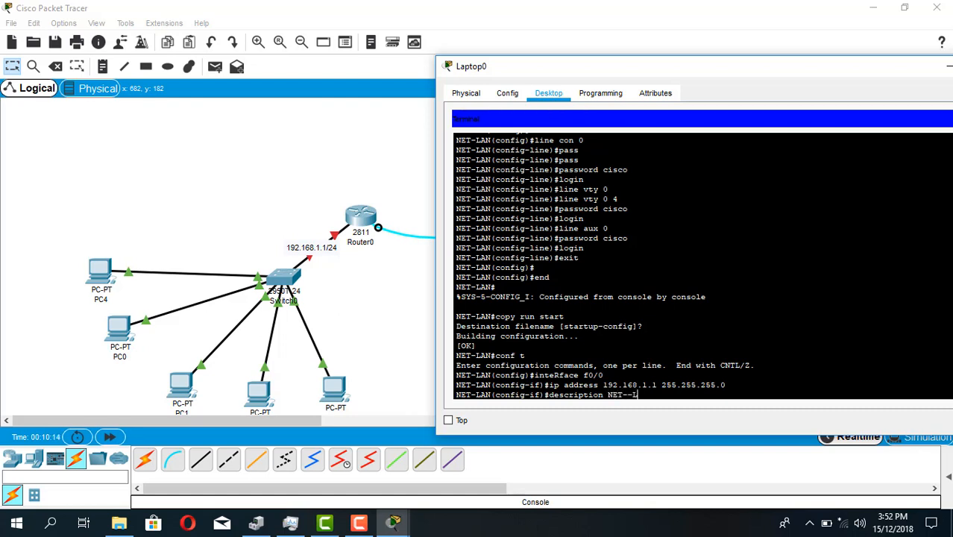
{"action": "type", "text": "--001"}
{"action": "key", "text": "Return"}
Enable the router interface f0/0 with the no shutdown command
{"action": "type", "text": "NET-LAN(config-if)#N"}
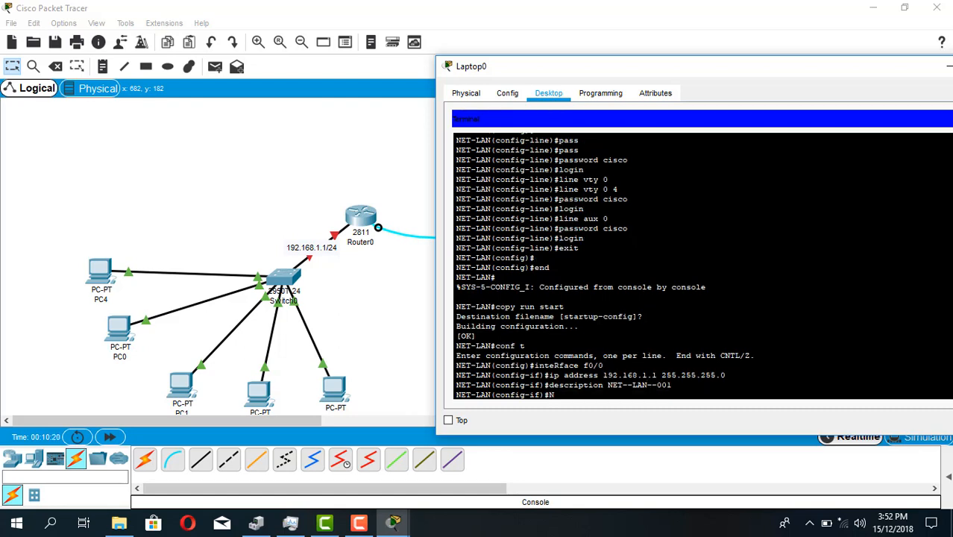
{"action": "type", "text": "O SHUTDOWN"}
{"action": "key", "text": "Return"}
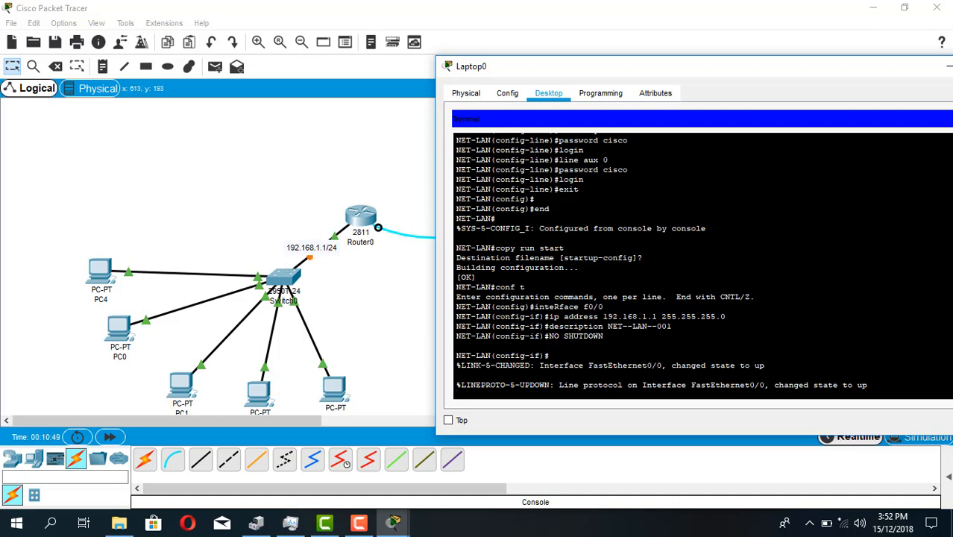
{"action": "key", "text": "Return"}
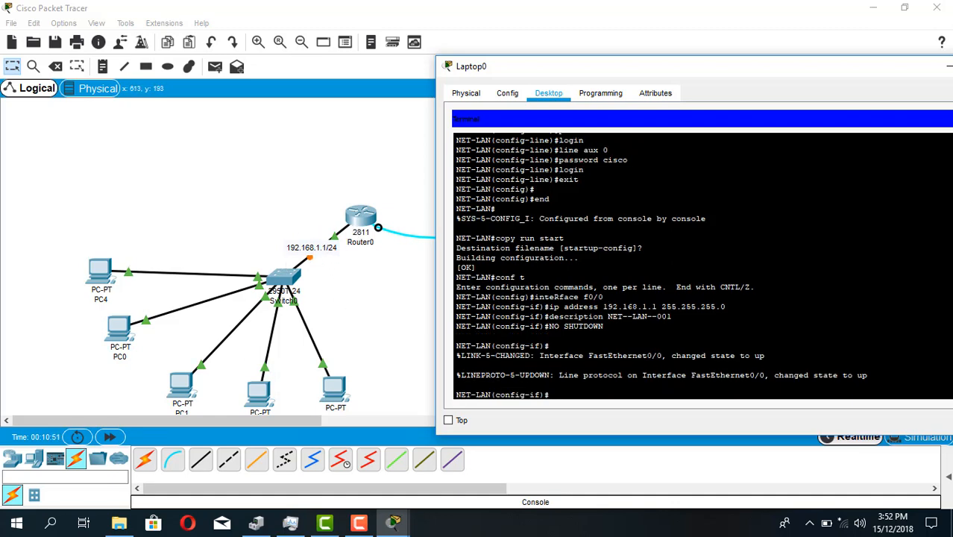
End configuration mode and save the router's configuration with the WRI command
{"action": "type", "text": "END"}
{"action": "key", "text": "Return"}
{"action": "key", "text": "Return"}
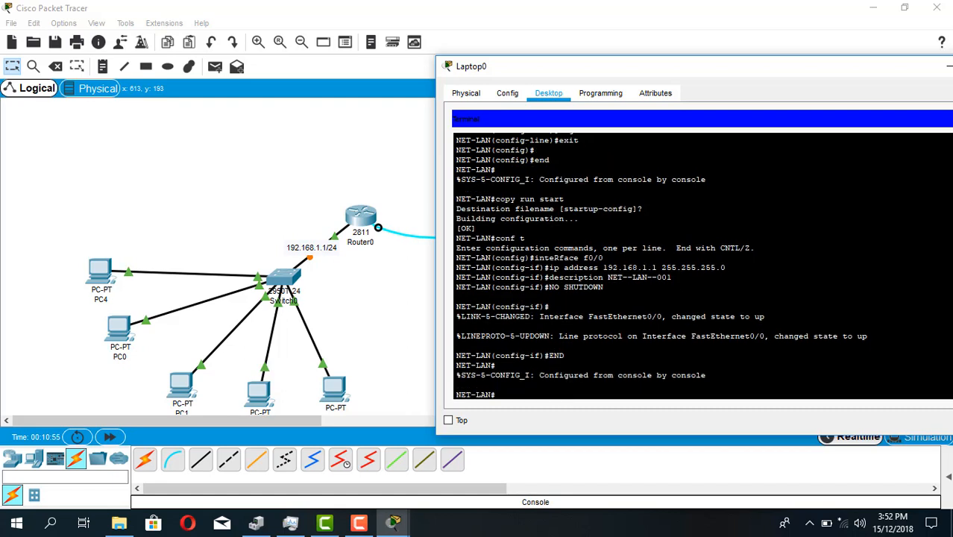
{"action": "type", "text": "COP"}
{"action": "key", "text": "BackSpace"}
{"action": "key", "text": "BackSpace"}
{"action": "key", "text": "BackSpace"}
{"action": "type", "text": "WRI"}
{"action": "key", "text": "Return"}
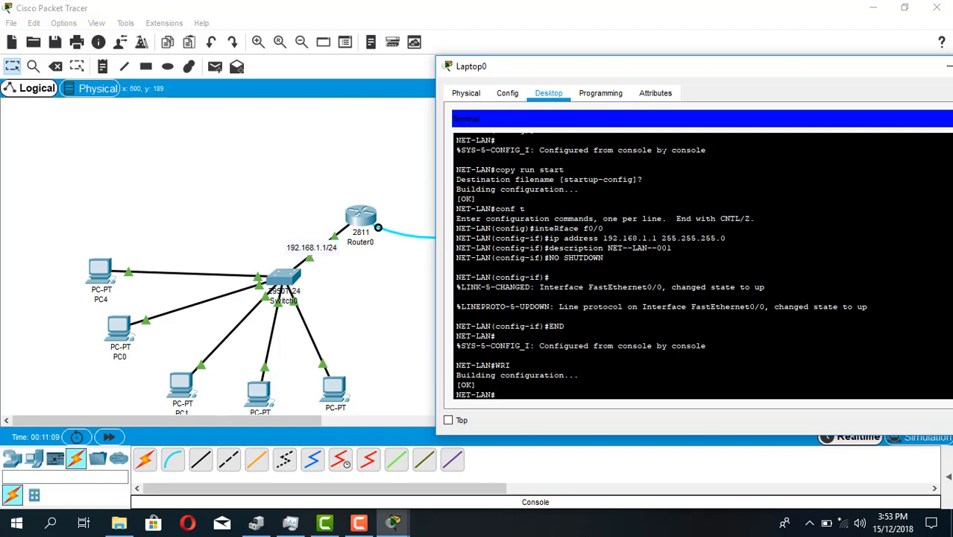
Bring the laptop's terminal window fully into view and close it to return to the topology
{"action": "left_click_drag", "start_coordinate": [624, 75], "coordinate": [572, 76]}
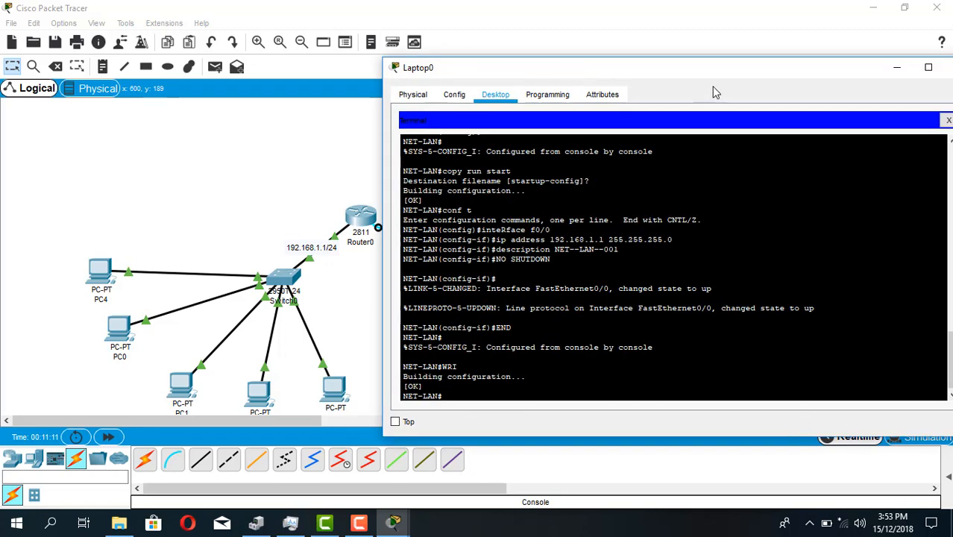
{"action": "left_click_drag", "start_coordinate": [826, 75], "coordinate": [727, 74]}
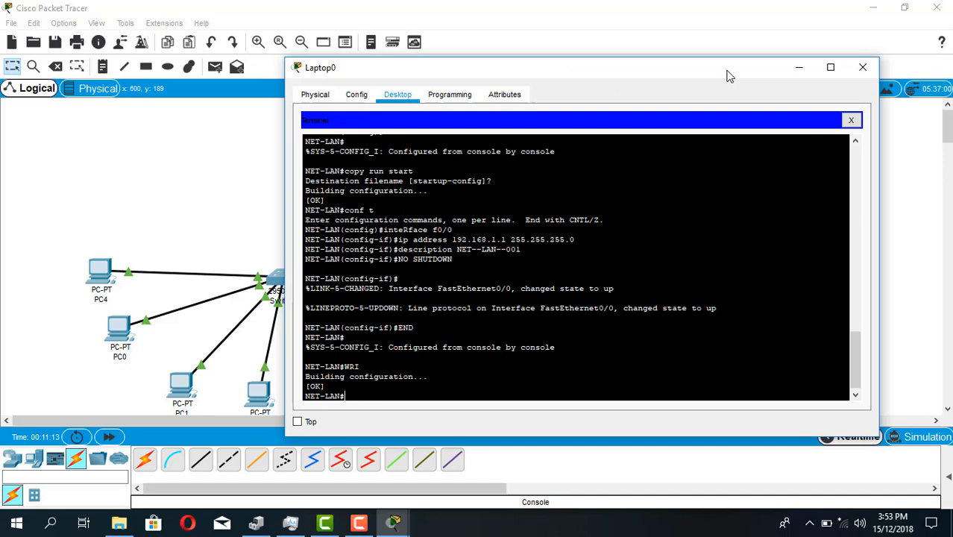
{"action": "left_click", "coordinate": [863, 68]}
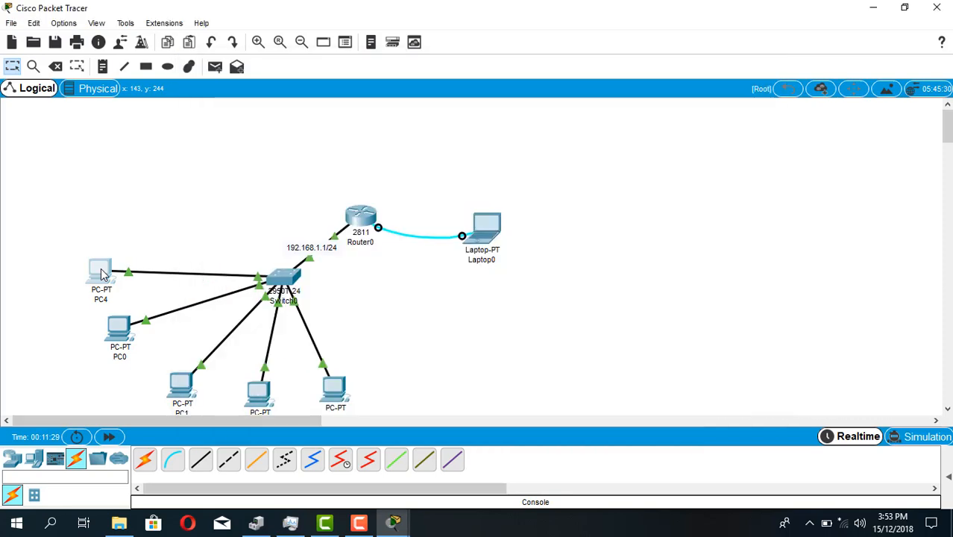
Open PC4's IP configuration and set the static IP address 192.168.1.10 with subnet mask 255.255.255.0
{"action": "left_click", "coordinate": [102, 275]}
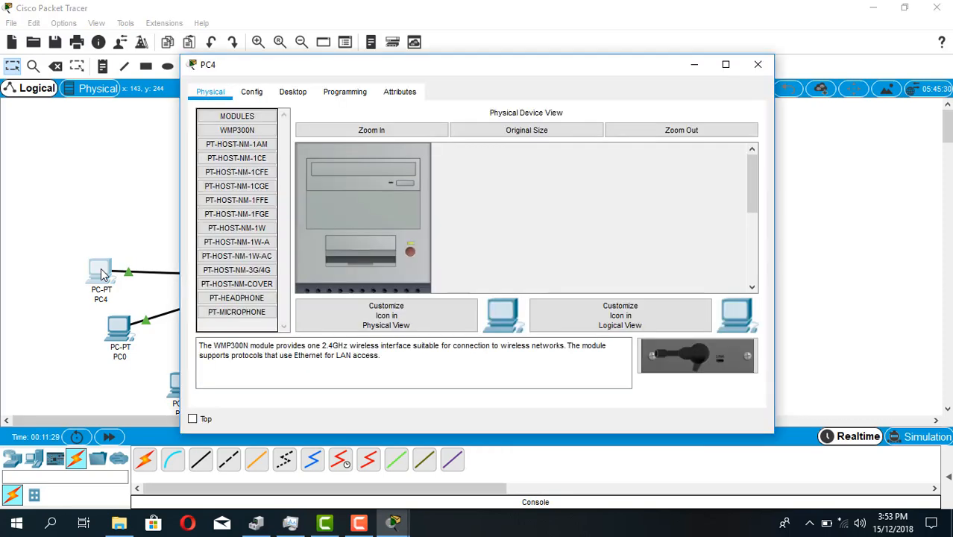
{"action": "left_click", "coordinate": [297, 91]}
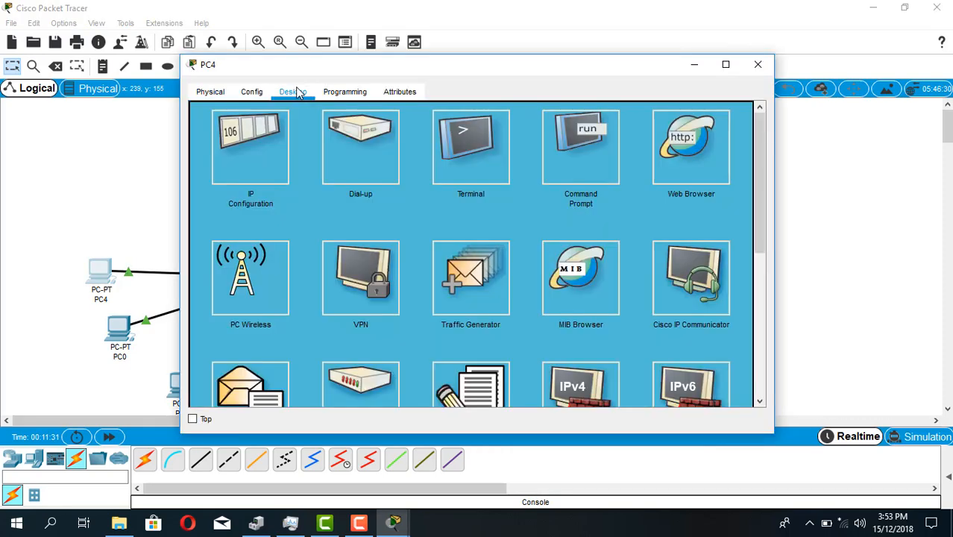
{"action": "left_click", "coordinate": [257, 168]}
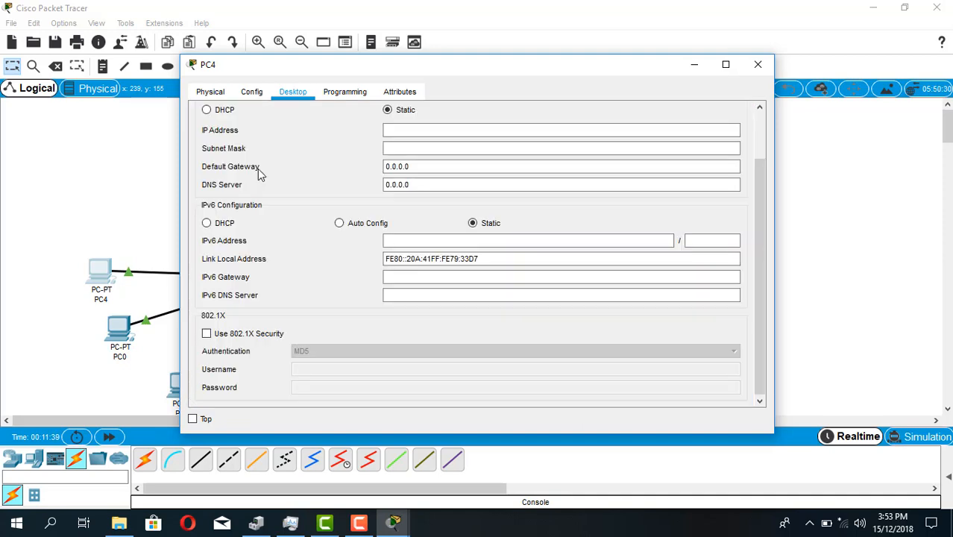
{"action": "left_click_drag", "start_coordinate": [464, 68], "coordinate": [616, 85]}
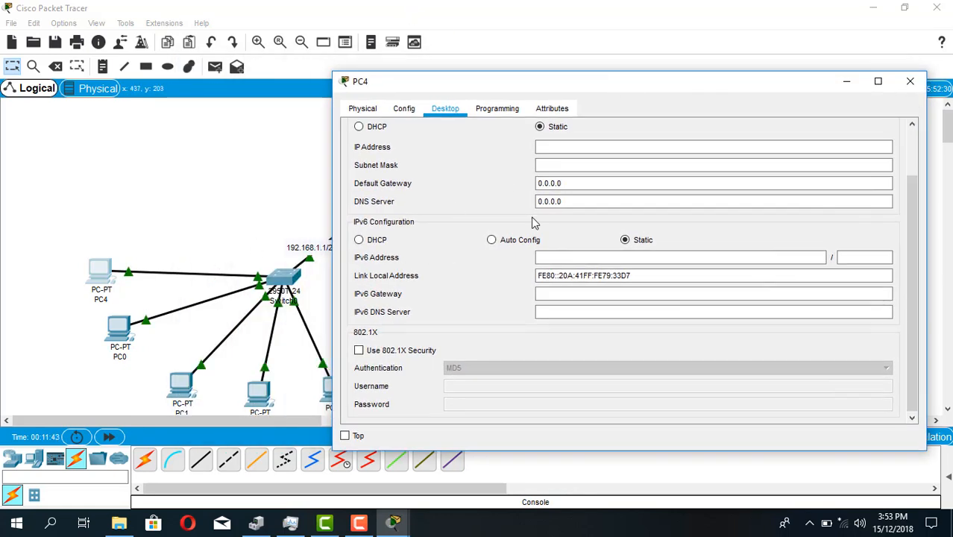
{"action": "left_click", "coordinate": [562, 152]}
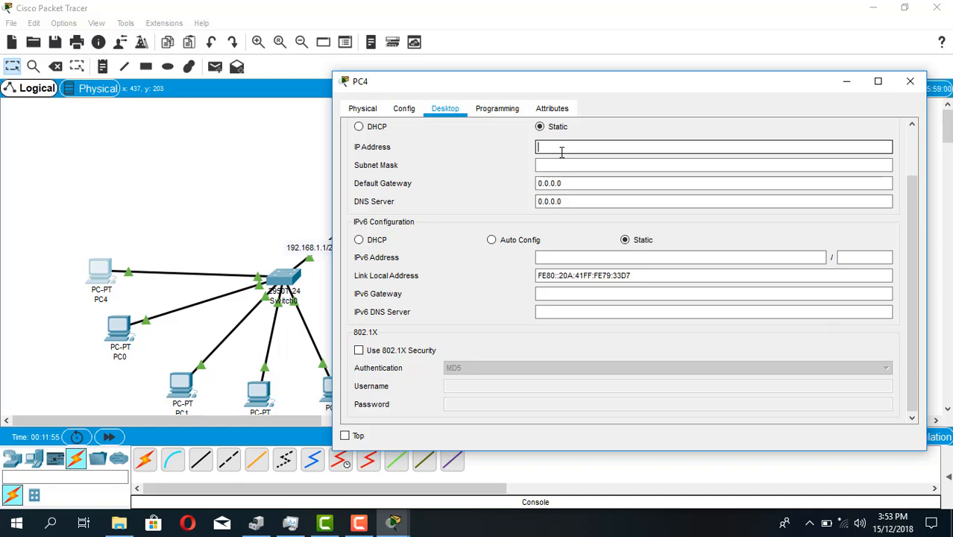
{"action": "type", "text": "192.168"}
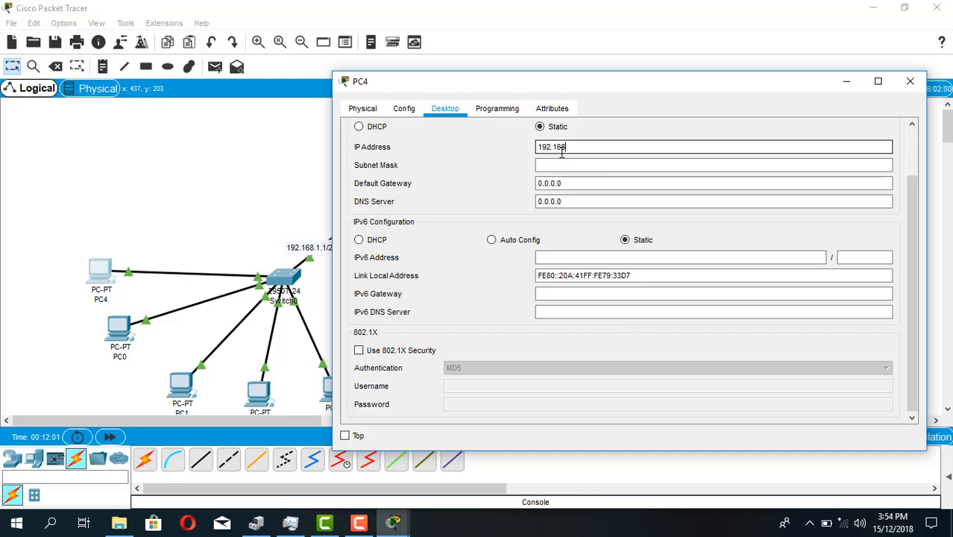
{"action": "type", "text": ".1.10"}
{"action": "key", "text": "Tab"}
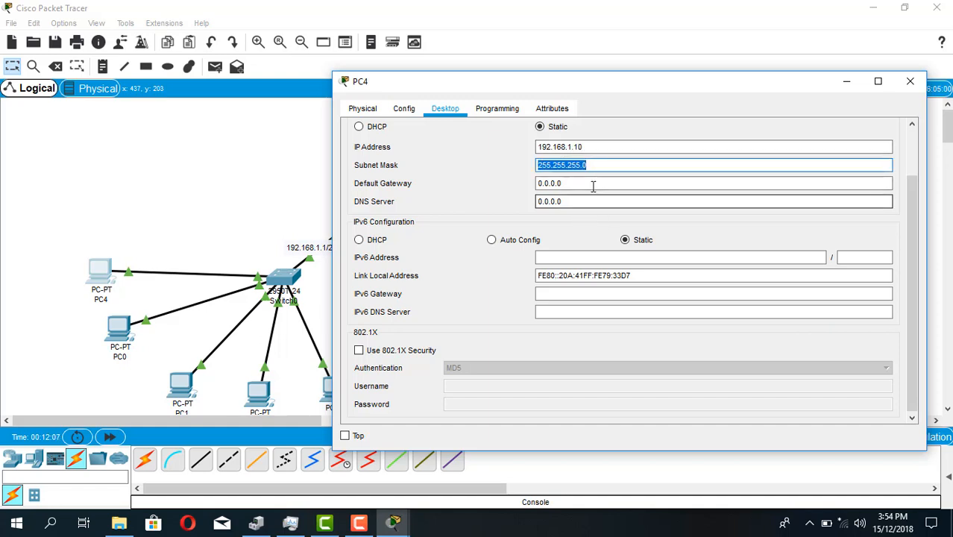
Set PC4's default gateway to 192.168.1.1
{"action": "left_click", "coordinate": [591, 186]}
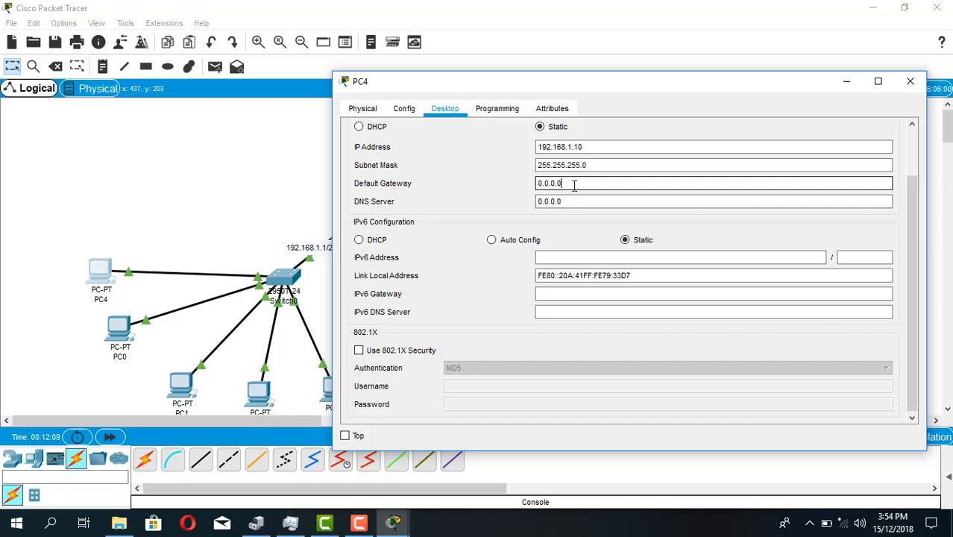
{"action": "left_click_drag", "start_coordinate": [574, 186], "coordinate": [471, 182]}
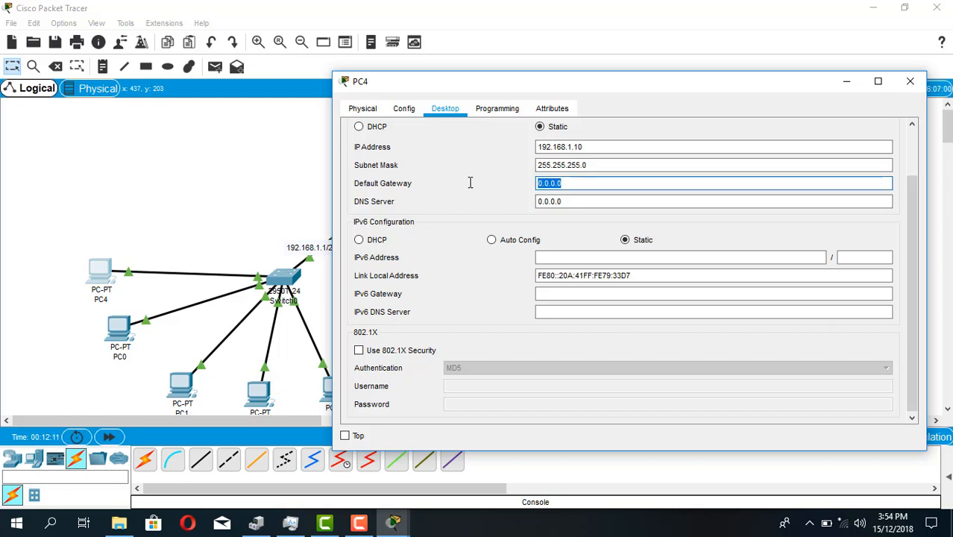
{"action": "type", "text": "192"}
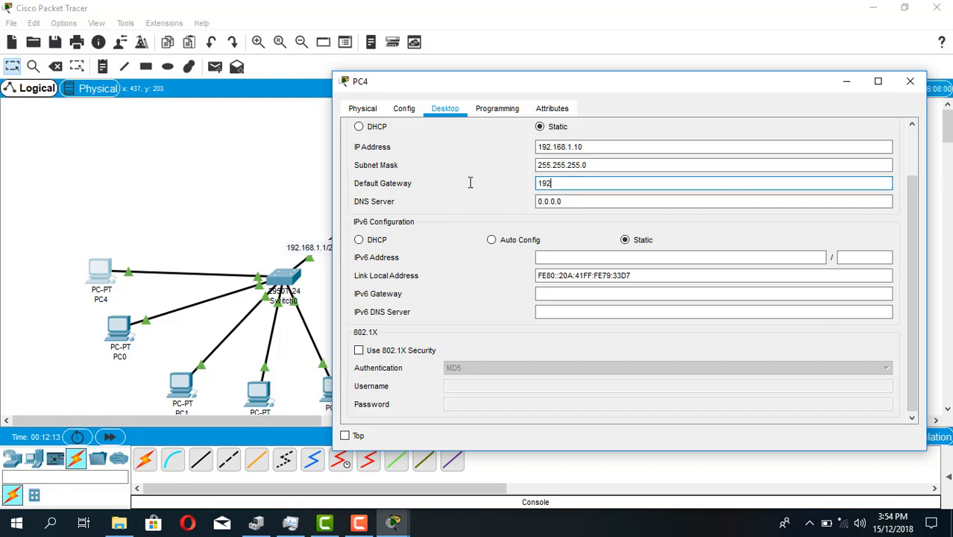
{"action": "type", "text": ".168.1.1"}
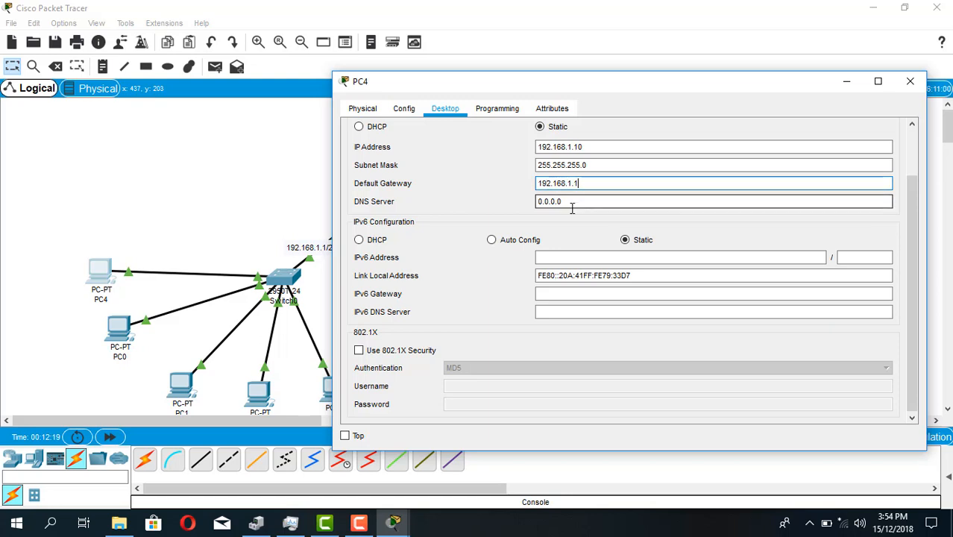
Clear PC4's DNS server entry and close its configuration window
{"action": "left_click_drag", "start_coordinate": [571, 207], "coordinate": [472, 209]}
{"action": "key", "text": "BackSpace"}
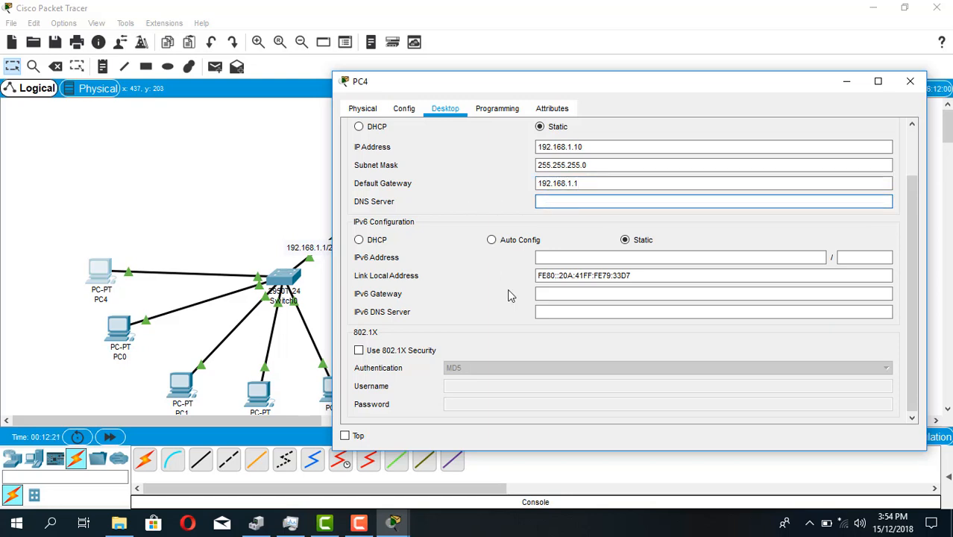
{"action": "left_click", "coordinate": [910, 82]}
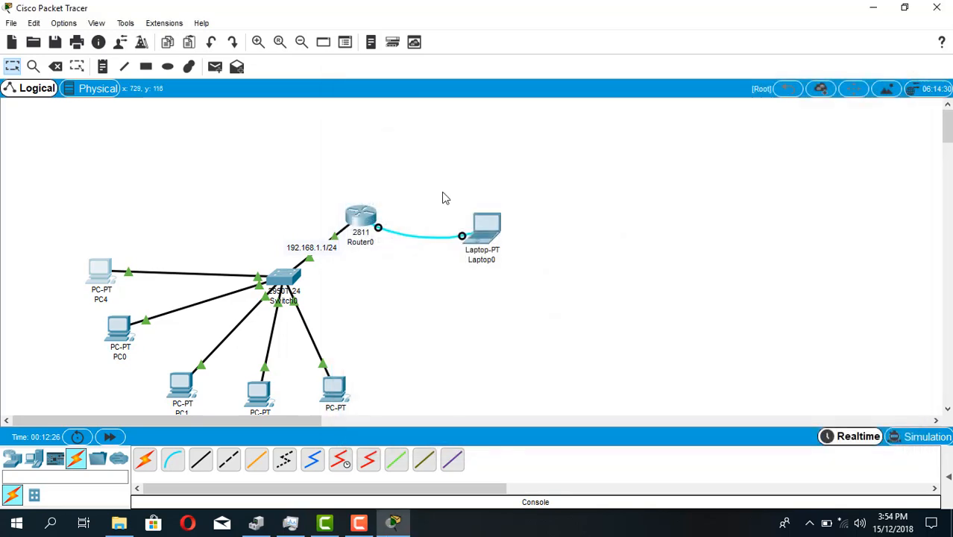
Open PC0's IP configuration and set the static IP address 192.168.1.11 with subnet mask 255.255.255.0
{"action": "left_click", "coordinate": [129, 347]}
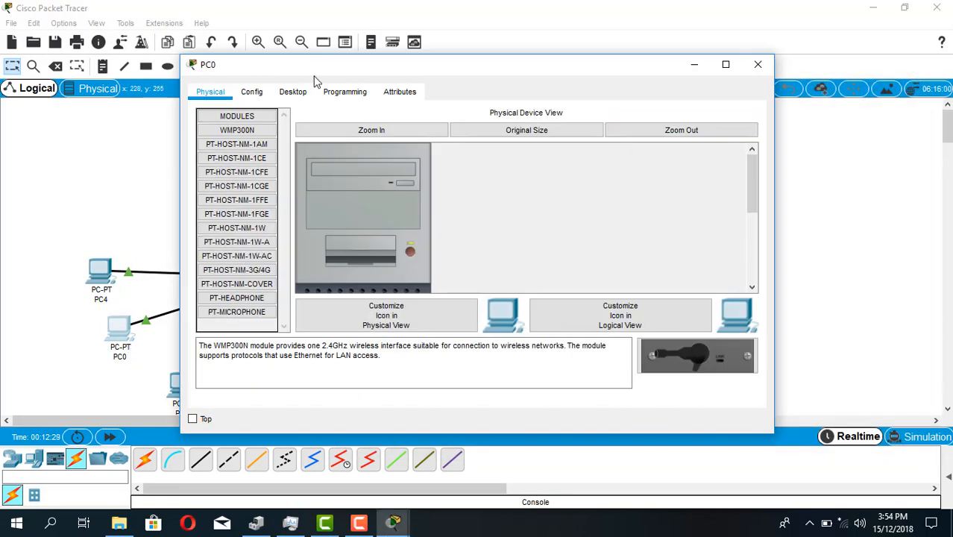
{"action": "left_click", "coordinate": [293, 91]}
{"action": "left_click", "coordinate": [252, 169]}
{"action": "left_click", "coordinate": [422, 131]}
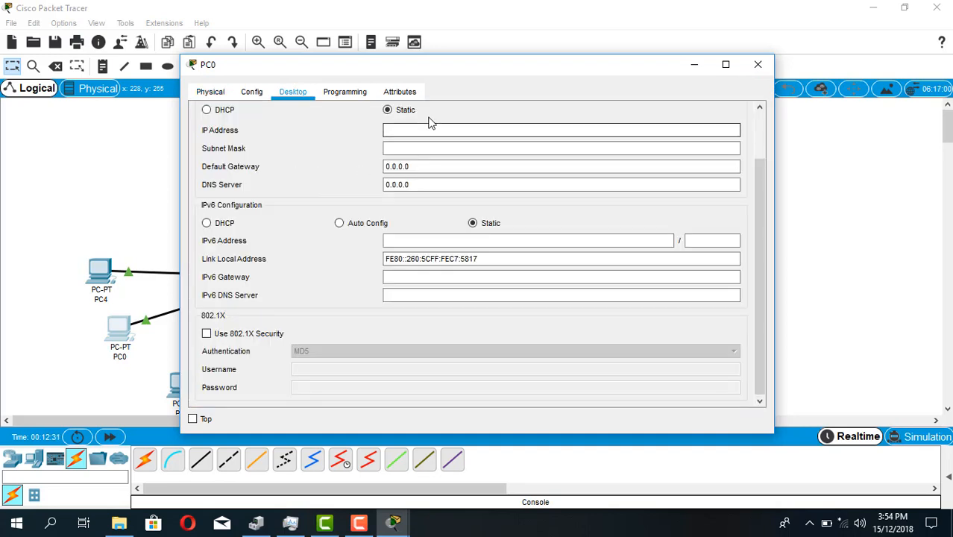
{"action": "type", "text": "192."}
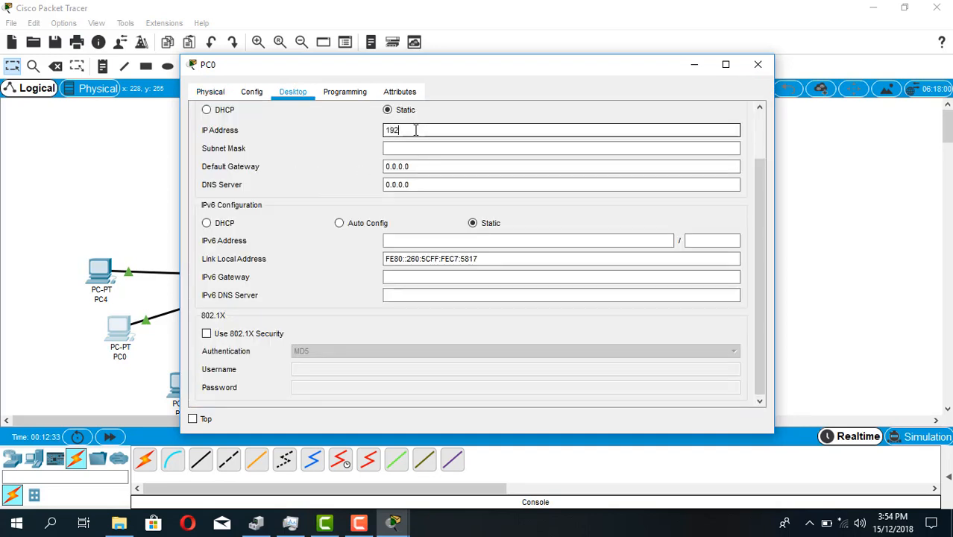
{"action": "type", "text": "168.1.11"}
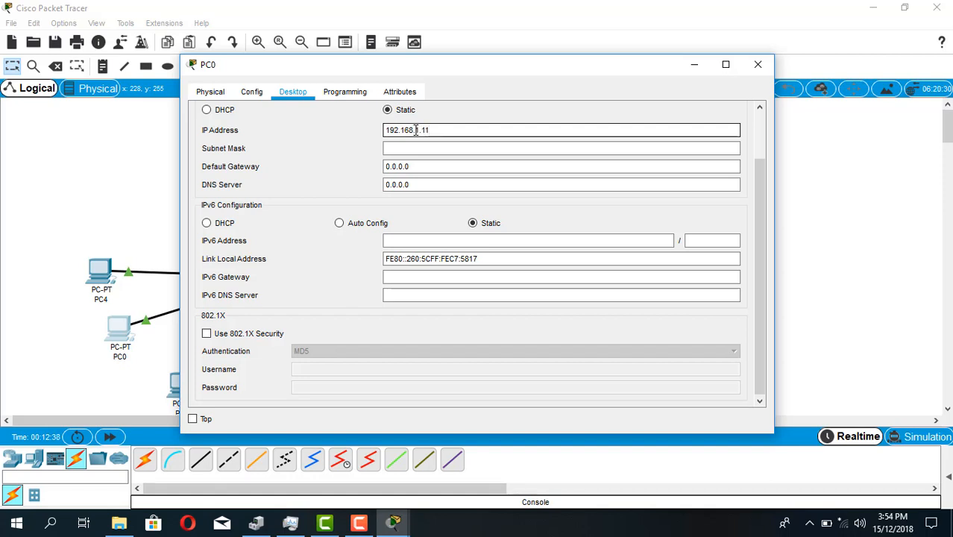
{"action": "key", "text": "Tab"}
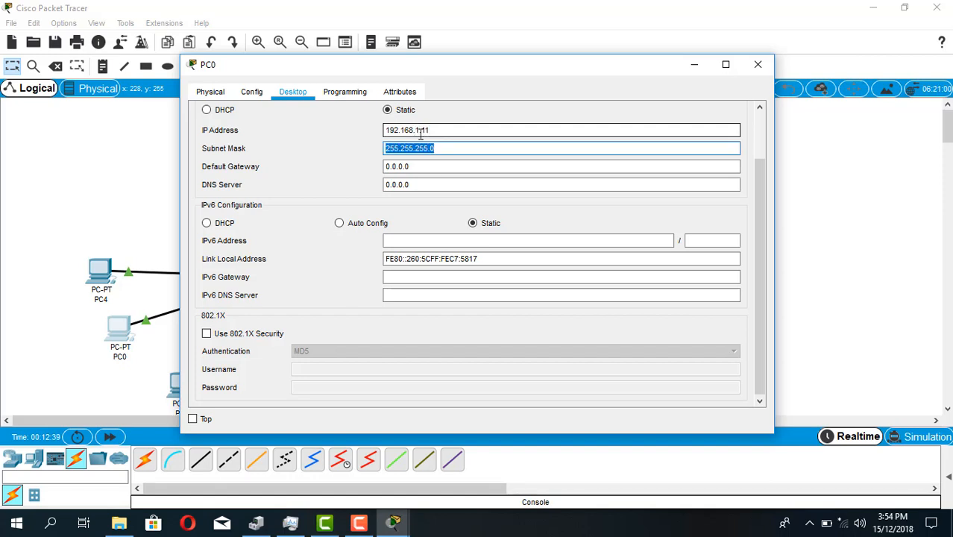
Set PC0's default gateway to 192.168.1.1 and clear its DNS server entry
{"action": "left_click", "coordinate": [420, 168]}
{"action": "key", "text": "BackSpace"}
{"action": "key", "text": "BackSpace"}
{"action": "key", "text": "BackSpace"}
{"action": "key", "text": "BackSpace"}
{"action": "key", "text": "BackSpace"}
{"action": "key", "text": "BackSpace"}
{"action": "key", "text": "BackSpace"}
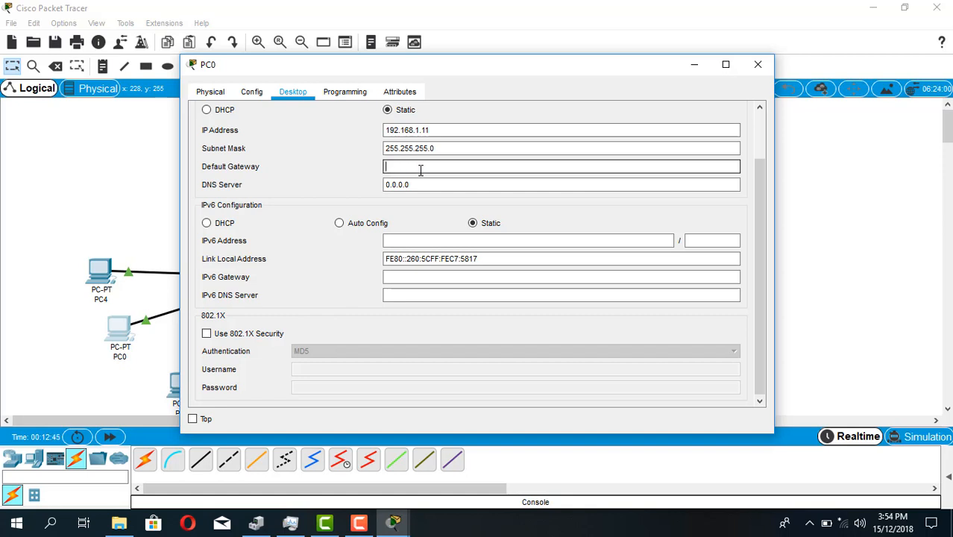
{"action": "type", "text": "92.168.1.1"}
{"action": "key", "text": "Tab"}
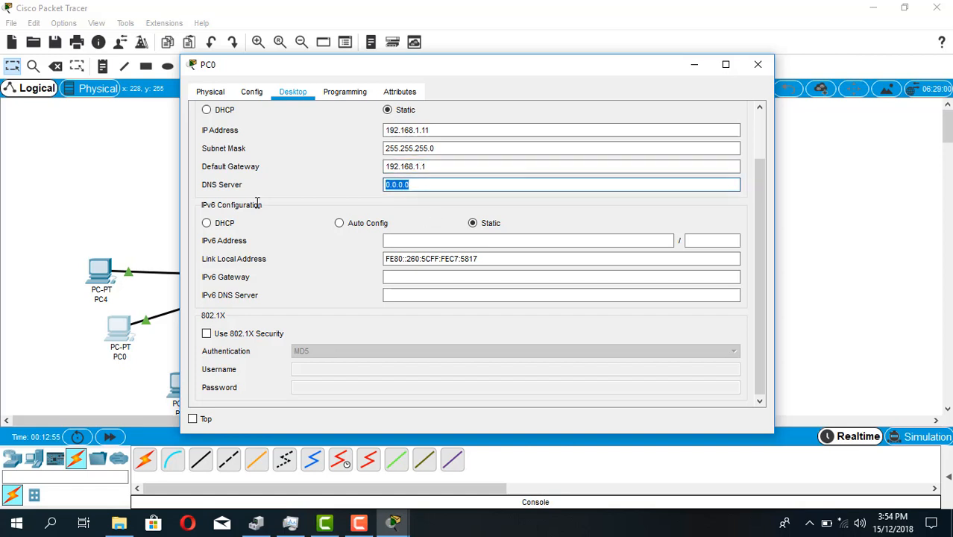
{"action": "key", "text": "BackSpace"}
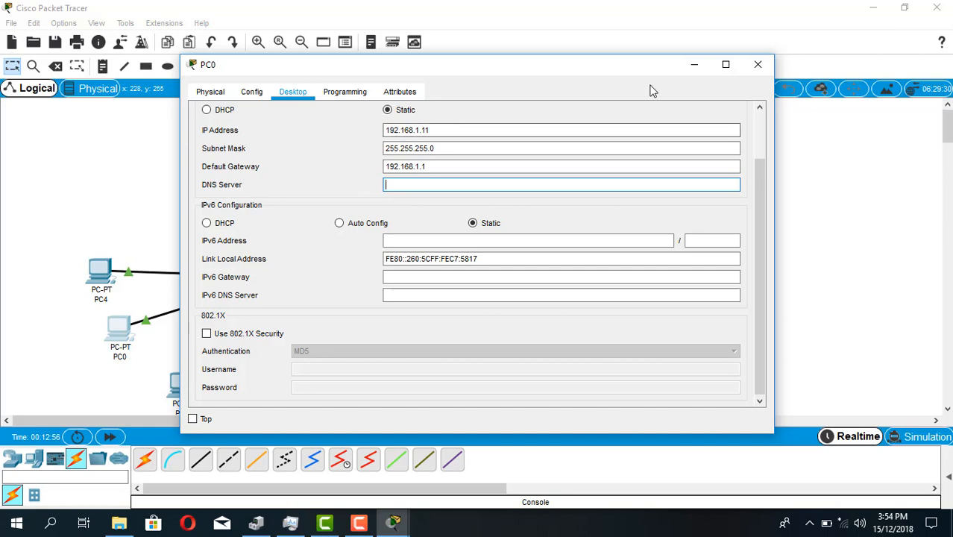
Close PC0's window and give PC1 the static IP address 192.168.1.12 with subnet mask 255.255.255.0
{"action": "left_click", "coordinate": [757, 64]}
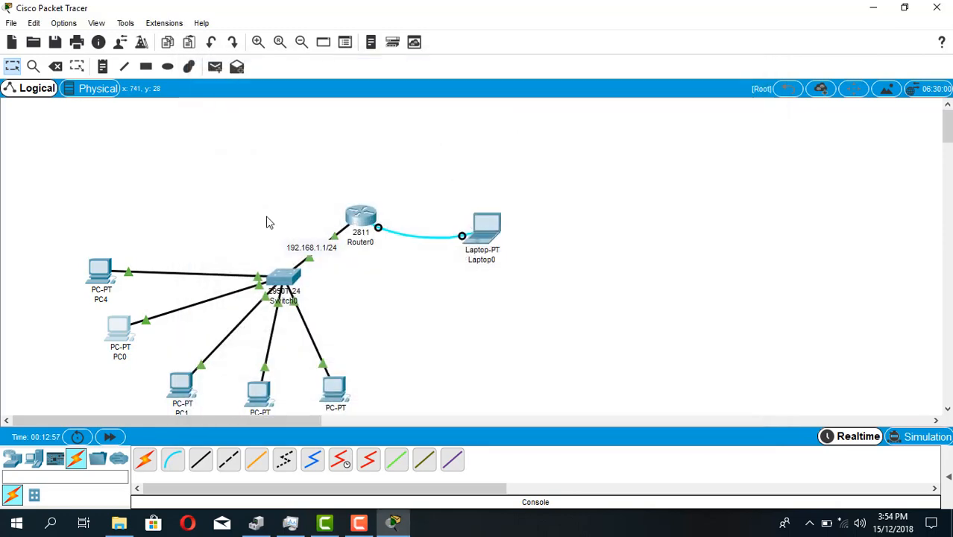
{"action": "left_click", "coordinate": [181, 384]}
{"action": "left_click", "coordinate": [291, 89]}
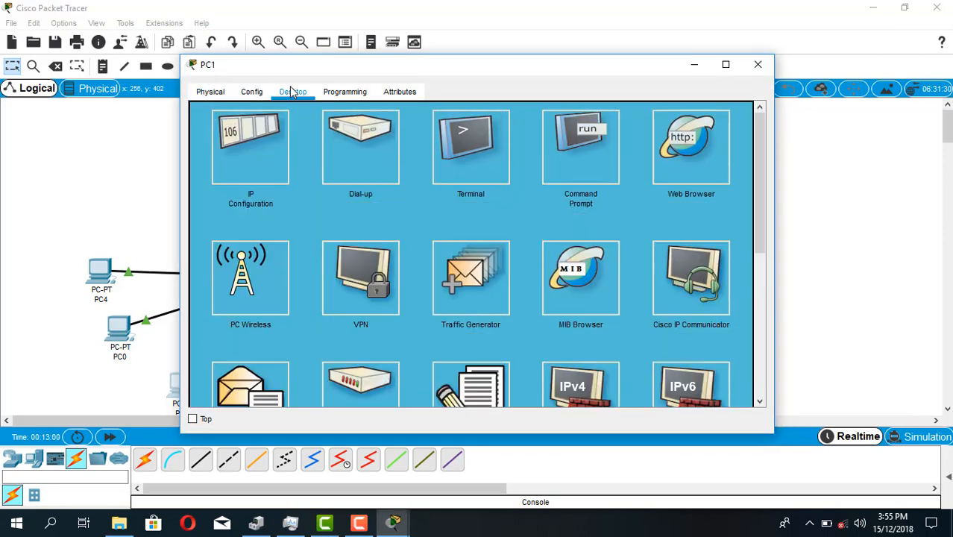
{"action": "left_click", "coordinate": [240, 142]}
{"action": "left_click", "coordinate": [413, 132]}
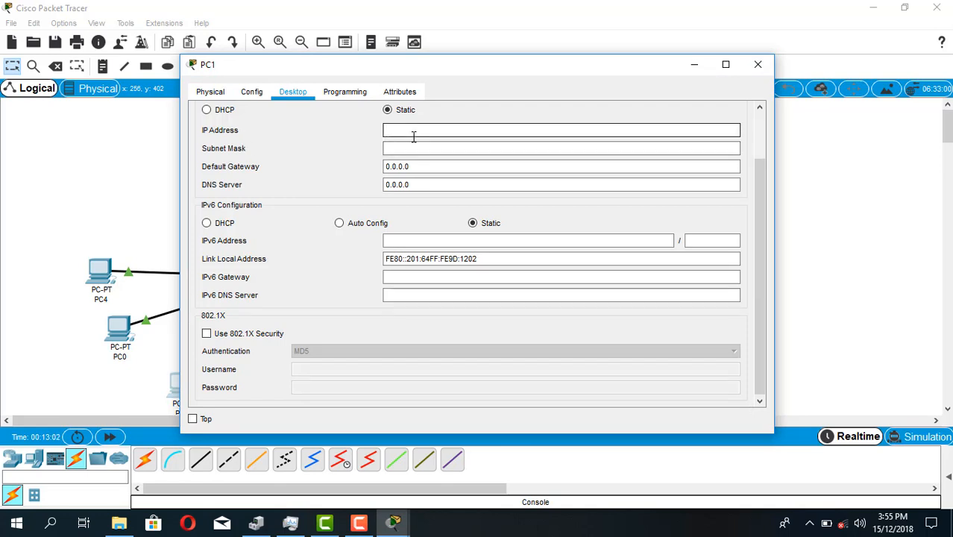
{"action": "type", "text": "192.168.1"}
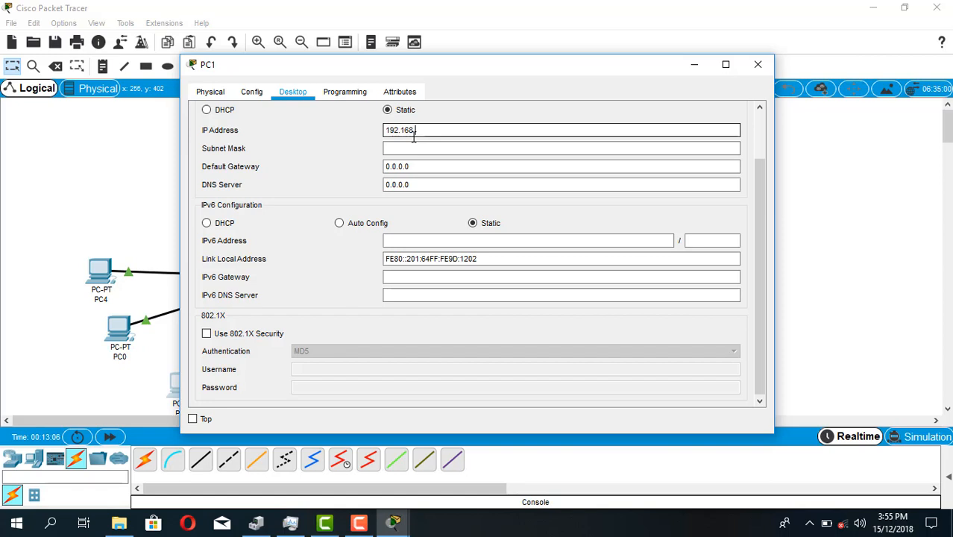
{"action": "type", "text": ".1"}
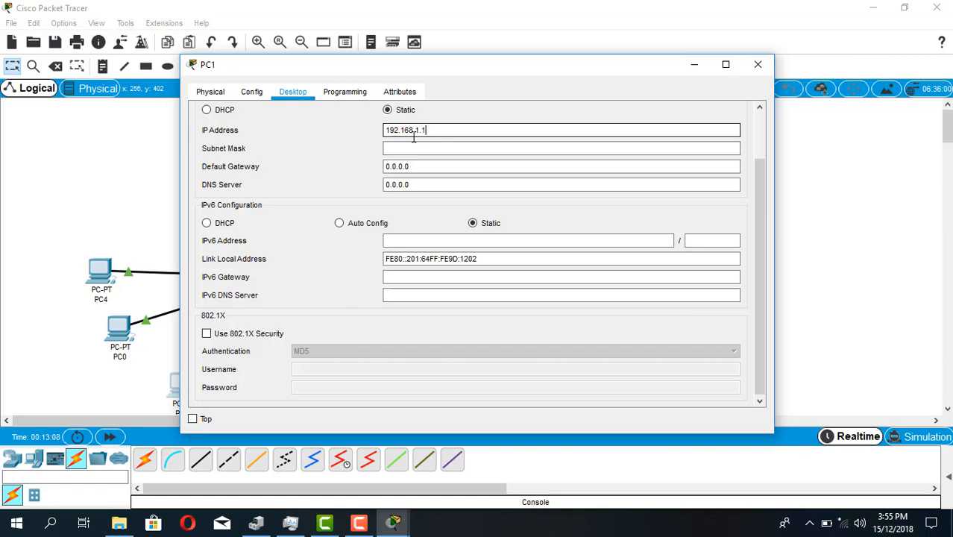
{"action": "type", "text": "2"}
{"action": "left_click", "coordinate": [417, 147]}
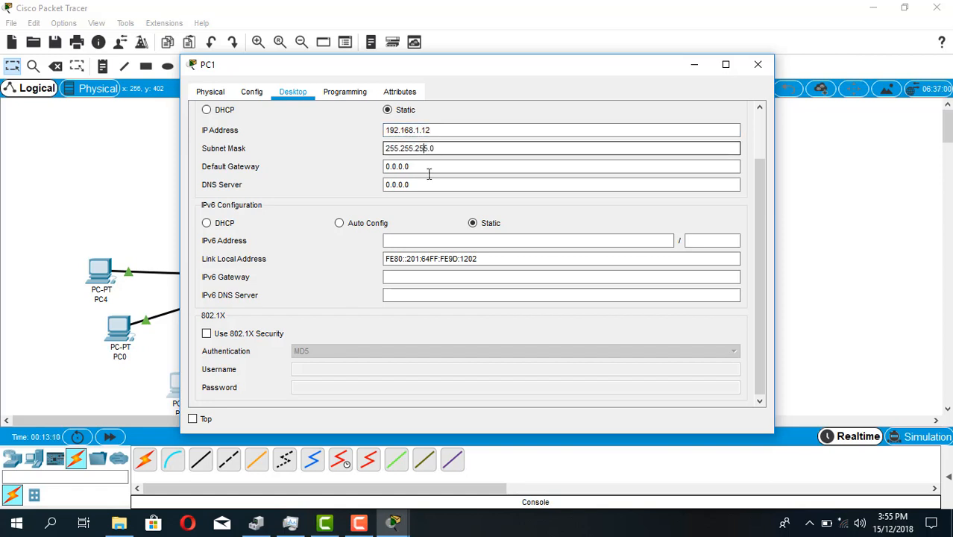
Set PC1's default gateway to 192.168.1.1
{"action": "left_click", "coordinate": [415, 167]}
{"action": "key", "text": "BackSpace"}
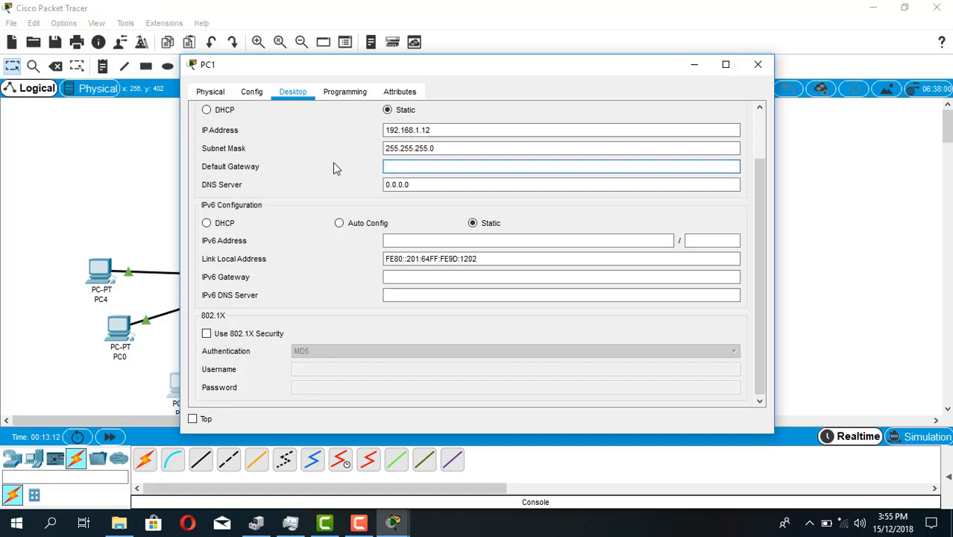
{"action": "type", "text": "192.168.1.1"}
Clear PC1's DNS server entry and close its configuration window
{"action": "left_click_drag", "start_coordinate": [431, 185], "coordinate": [335, 184]}
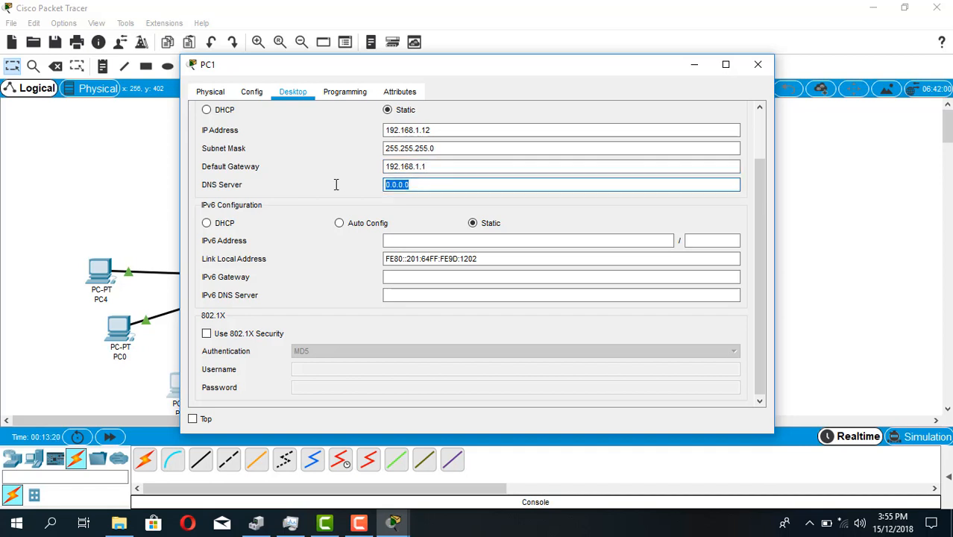
{"action": "key", "text": "BackSpace"}
{"action": "left_click", "coordinate": [759, 65]}
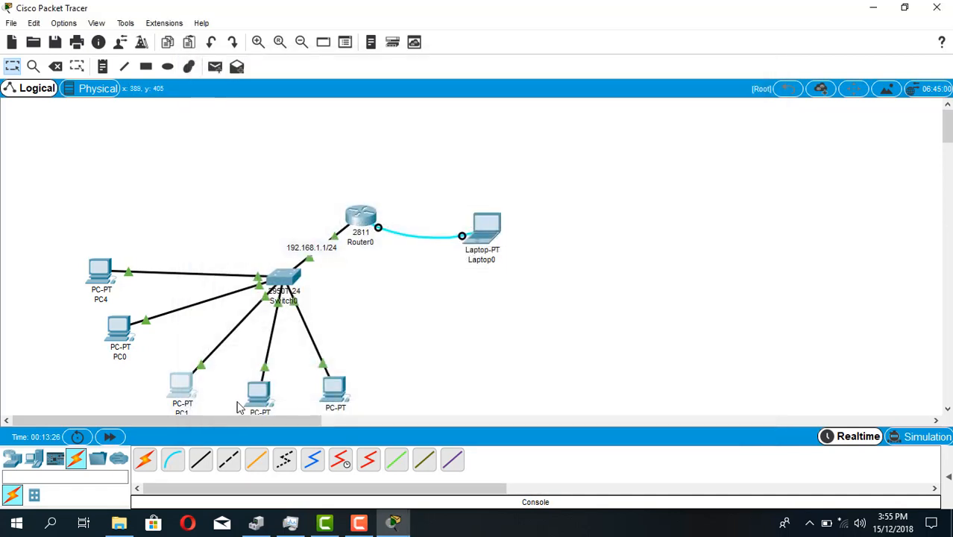
Open PC2's IP configuration and set the static IP address 192.168.1.14 with subnet mask 255.255.255.0
{"action": "left_click", "coordinate": [254, 402]}
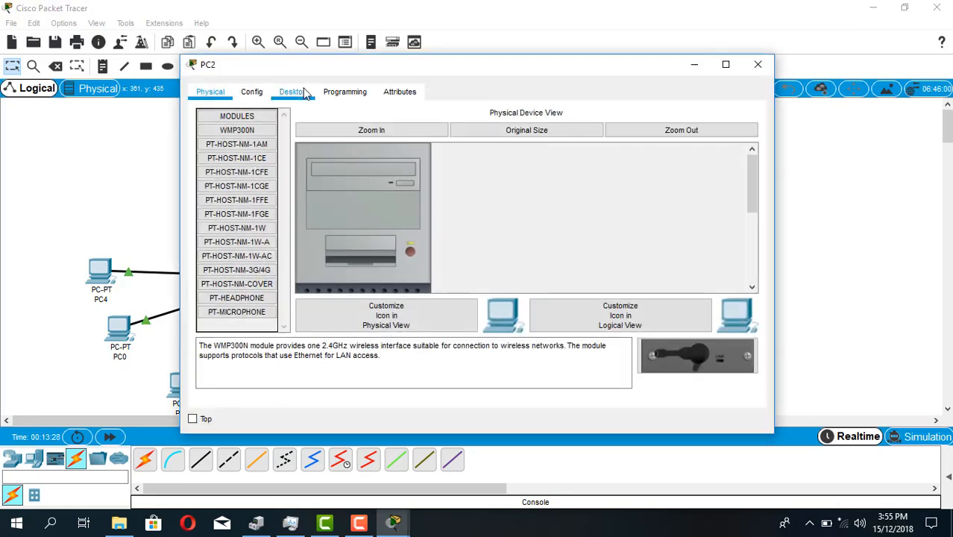
{"action": "left_click", "coordinate": [292, 92]}
{"action": "left_click", "coordinate": [253, 164]}
{"action": "left_click", "coordinate": [431, 132]}
{"action": "type", "text": "19"}
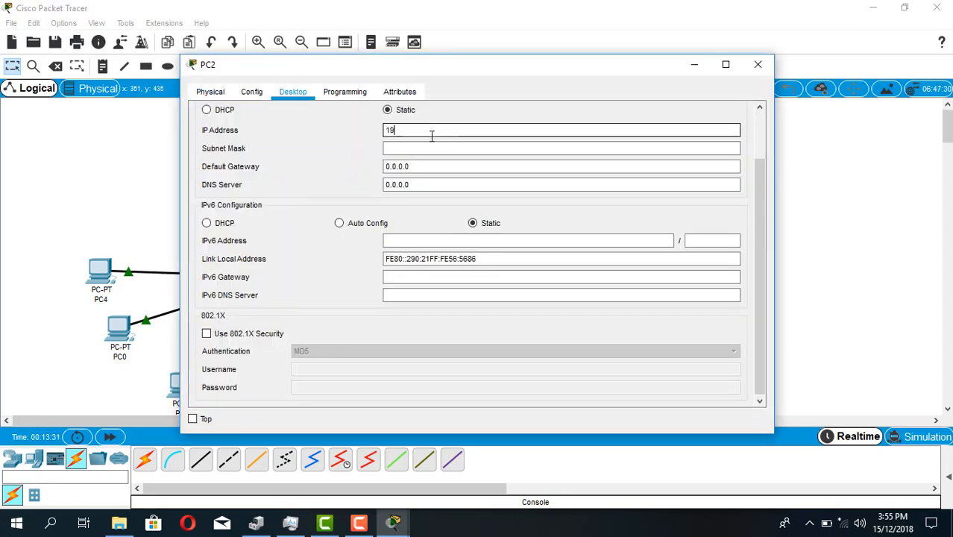
{"action": "type", "text": "2.168.1."}
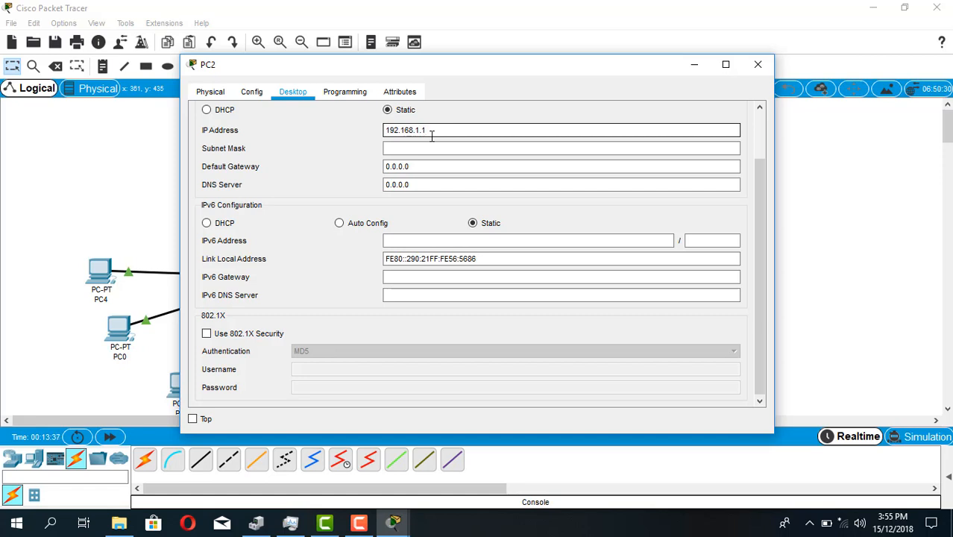
{"action": "type", "text": "1"}
{"action": "left_click_drag", "start_coordinate": [549, 77], "coordinate": [704, 83]}
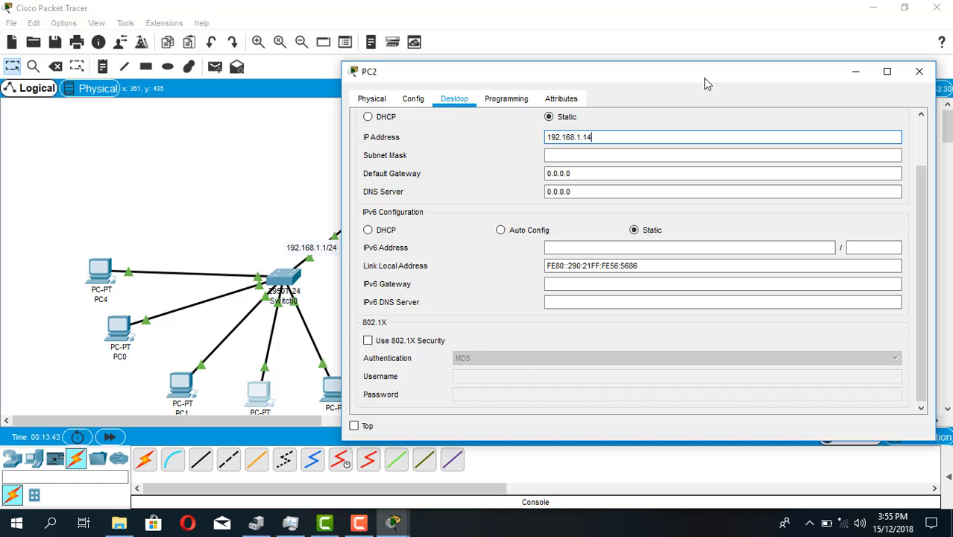
{"action": "type", "text": "4"}
{"action": "left_click", "coordinate": [575, 153]}
{"action": "key", "text": "Tab"}
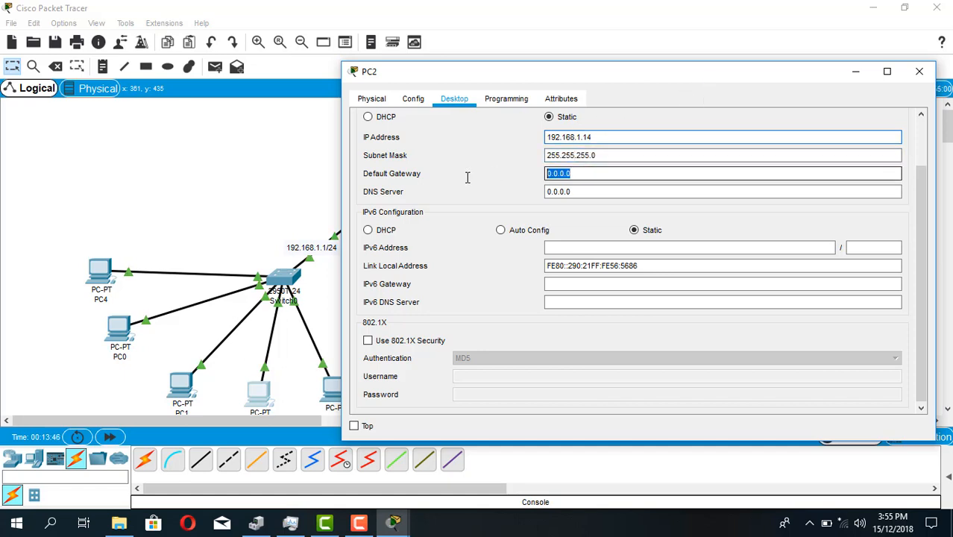
Reuse PC2's IP address as its default gateway and shorten it to 192.168.1.1
{"action": "left_click_drag", "start_coordinate": [626, 136], "coordinate": [453, 142]}
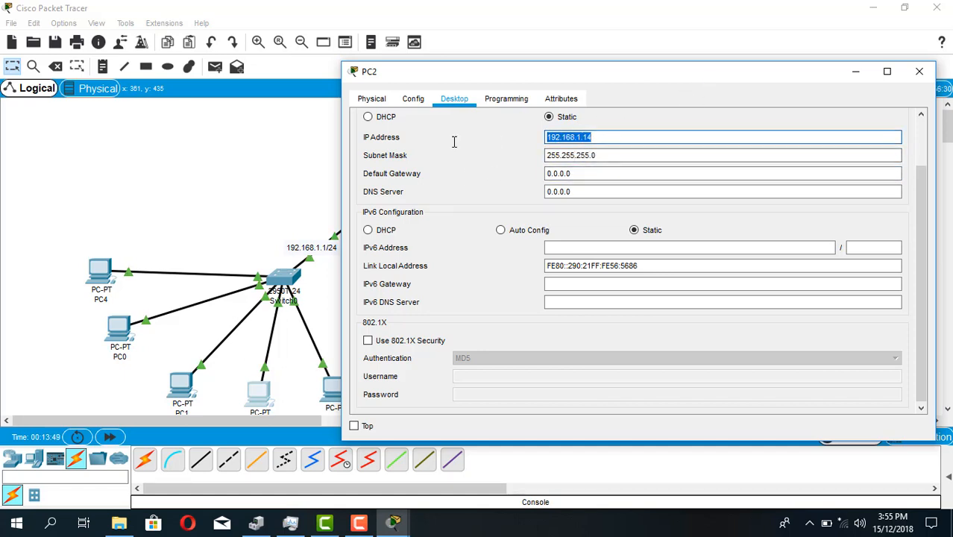
{"action": "key", "text": "ctrl+c"}
{"action": "left_click_drag", "start_coordinate": [596, 173], "coordinate": [477, 187]}
{"action": "key", "text": "ctrl+v"}
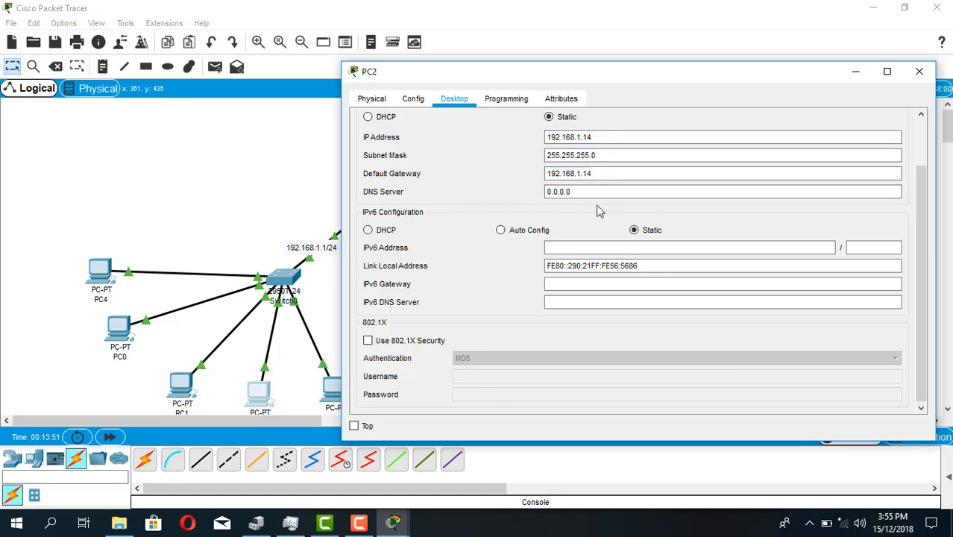
{"action": "left_click", "coordinate": [606, 173]}
{"action": "key", "text": "BackSpace"}
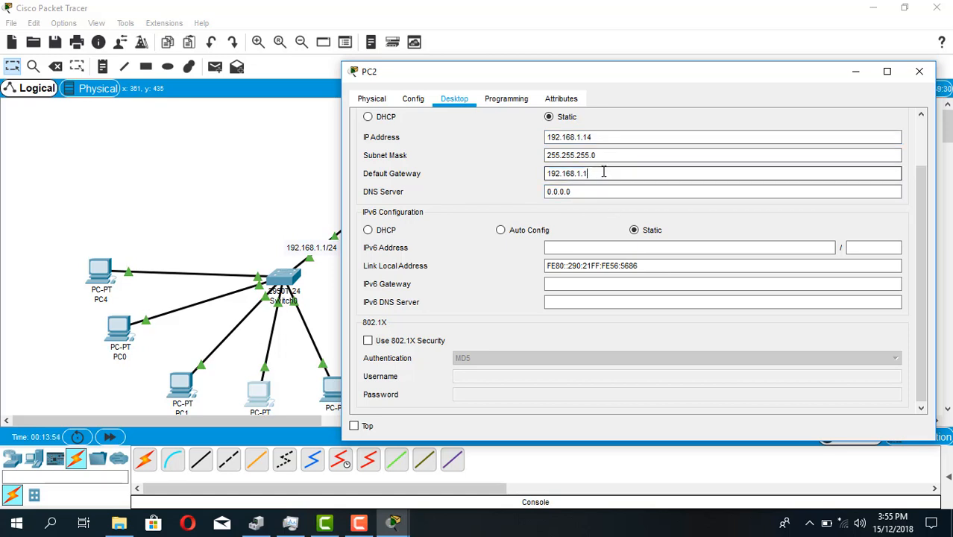
Clear PC2's DNS server entry and close its configuration window
{"action": "left_click_drag", "start_coordinate": [595, 191], "coordinate": [549, 192]}
{"action": "key", "text": "BackSpace"}
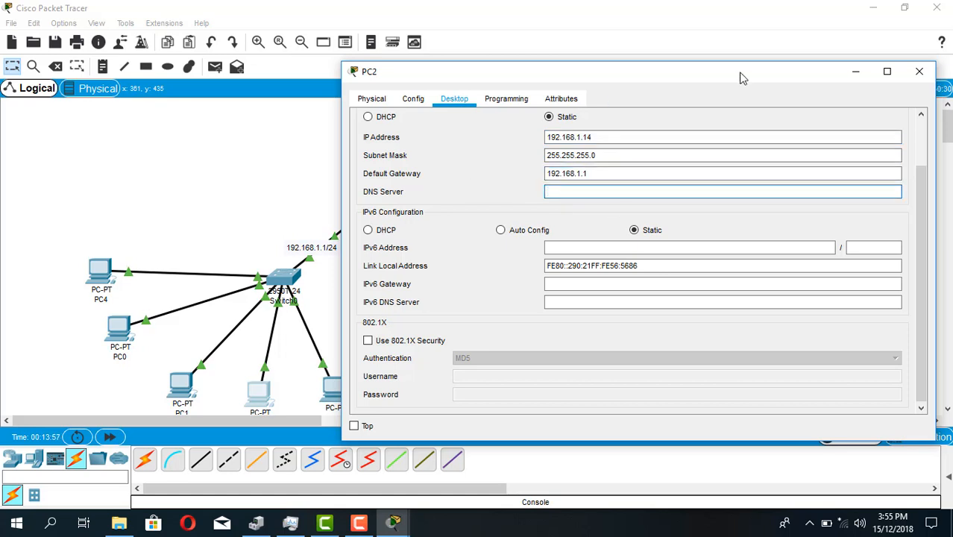
{"action": "left_click", "coordinate": [919, 73]}
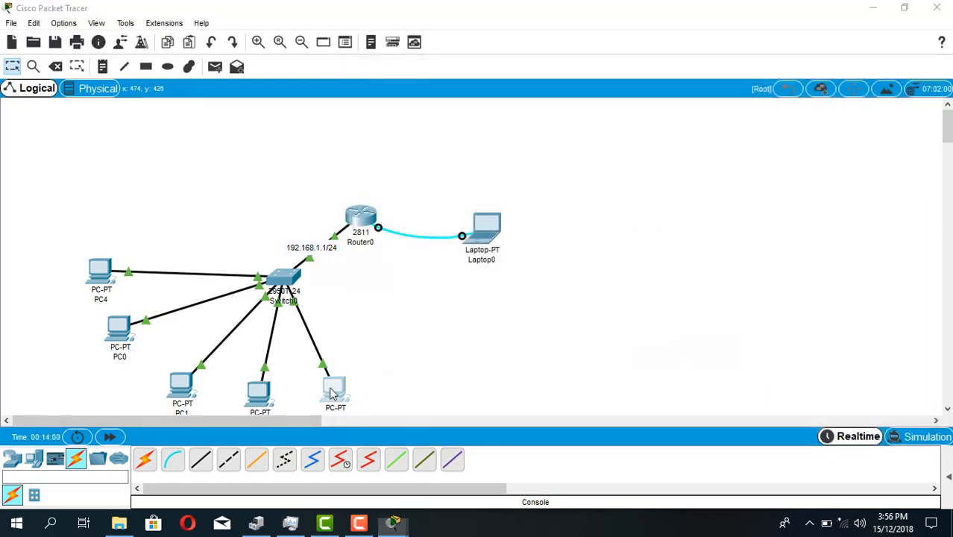
Open PC3's IP configuration and set the static IP address 192.168.1.15 with subnet mask 255.255.255.0
{"action": "left_click", "coordinate": [334, 389]}
{"action": "left_click", "coordinate": [295, 93]}
{"action": "left_click", "coordinate": [239, 138]}
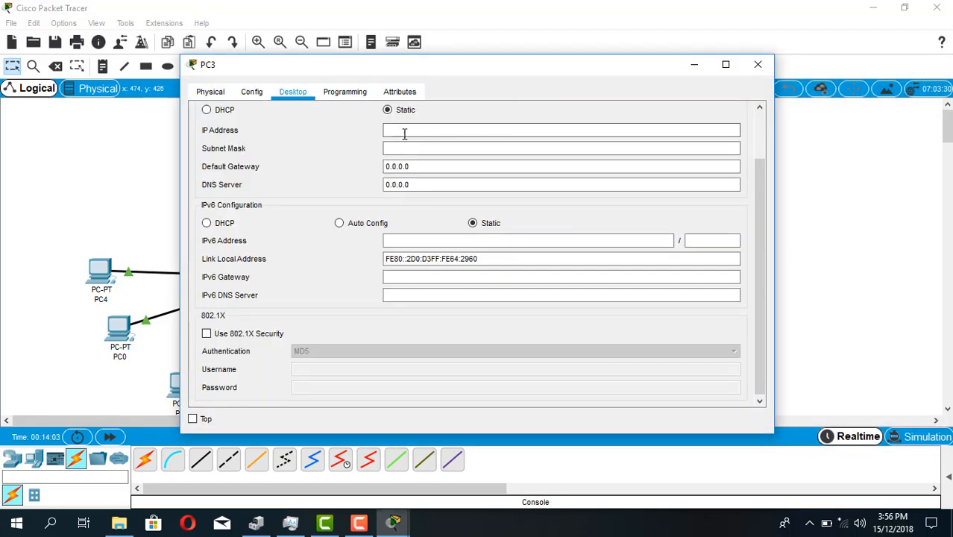
{"action": "left_click", "coordinate": [408, 130]}
{"action": "type", "text": "192.168.1.14"}
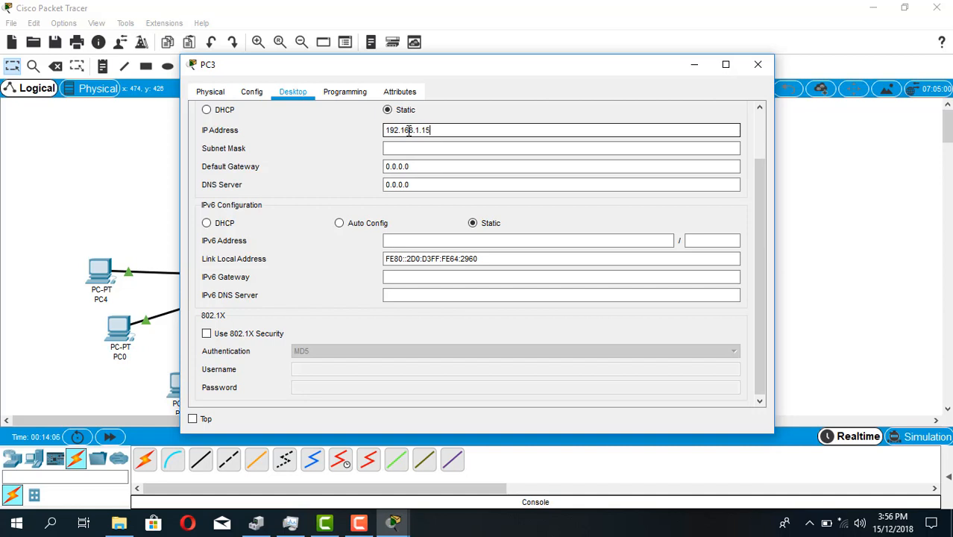
{"action": "key", "text": "Tab"}
{"action": "key", "text": "Tab"}
Set PC3's default gateway to 192.168.1.1, clear its DNS server entry and close the window
{"action": "type", "text": "192.168.1.14"}
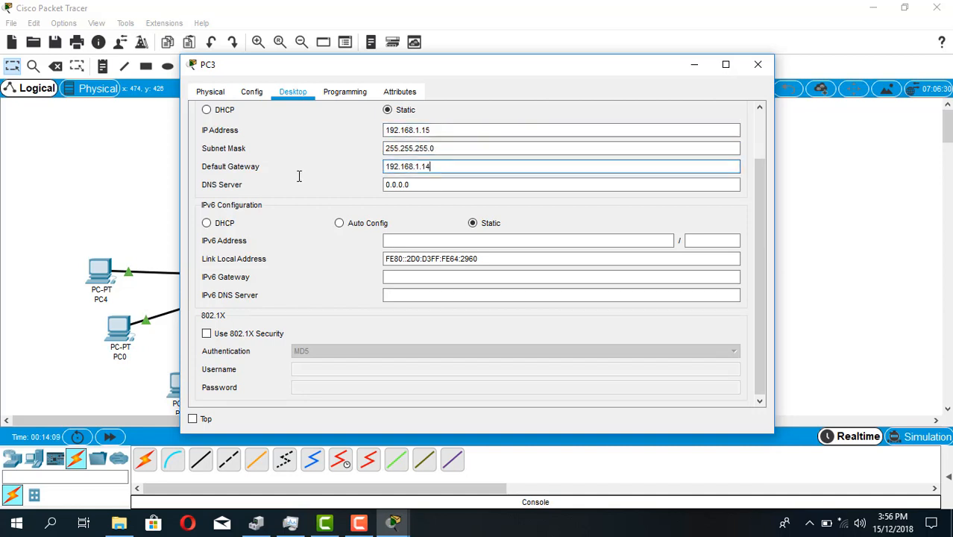
{"action": "key", "text": "Tab"}
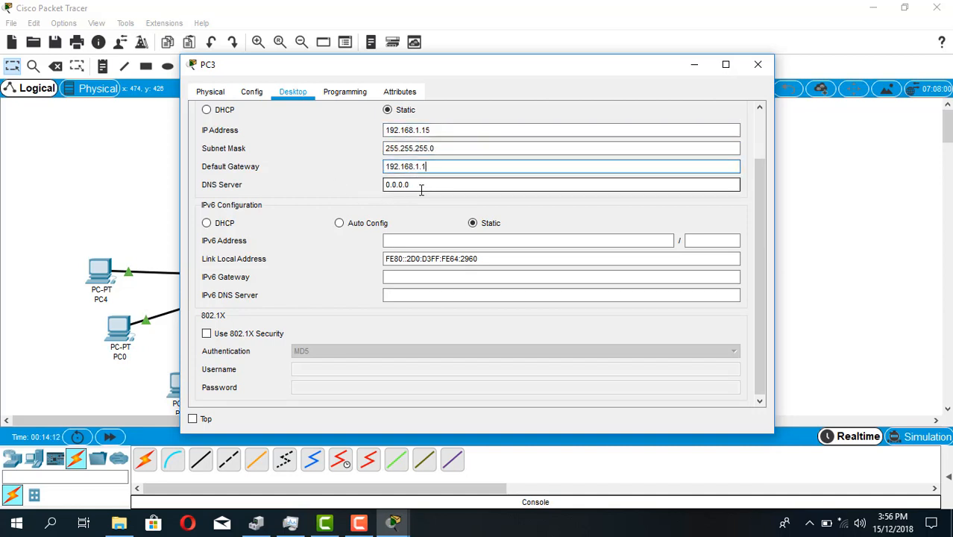
{"action": "key", "text": "BackSpace"}
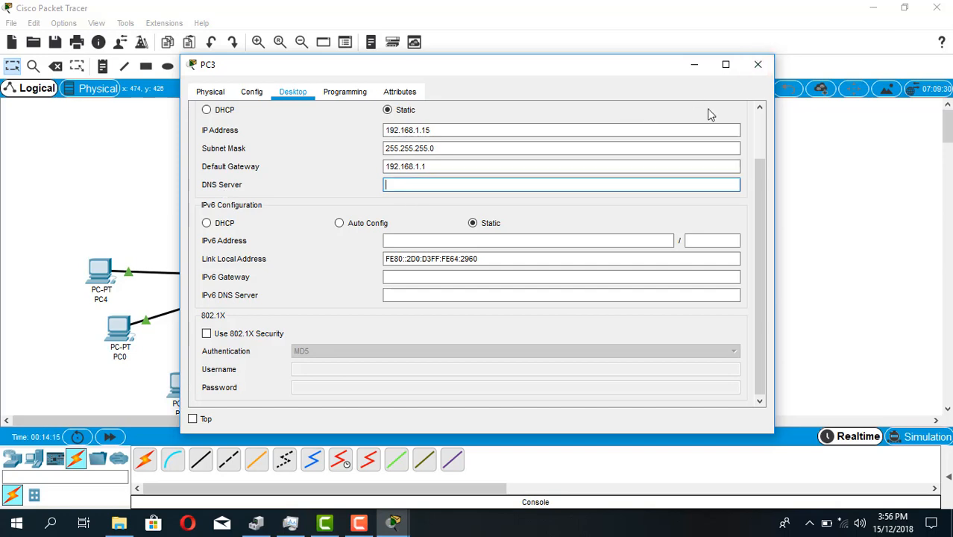
{"action": "left_click", "coordinate": [757, 66]}
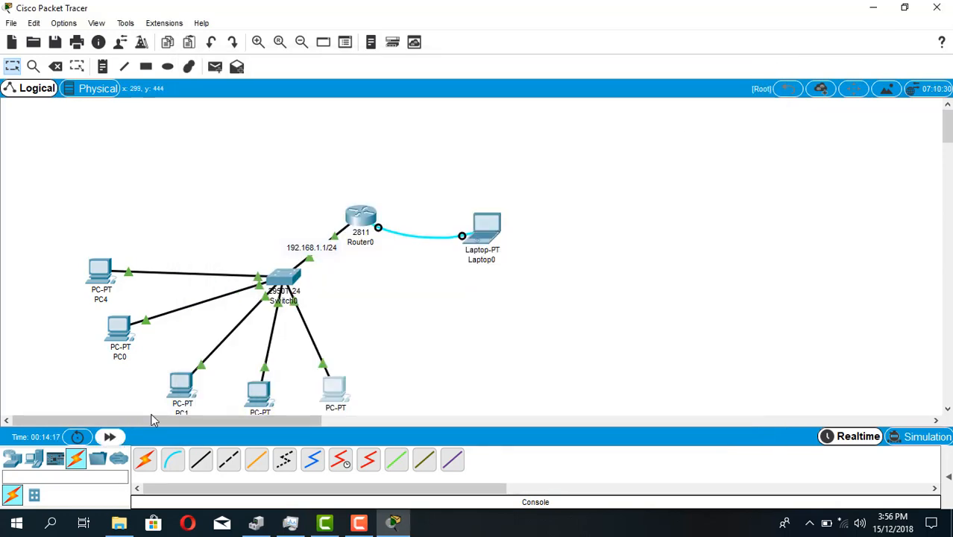
Reopen PC1's IP configuration, change its IP address to 192.168.1.13 and close the window
{"action": "left_click", "coordinate": [181, 394]}
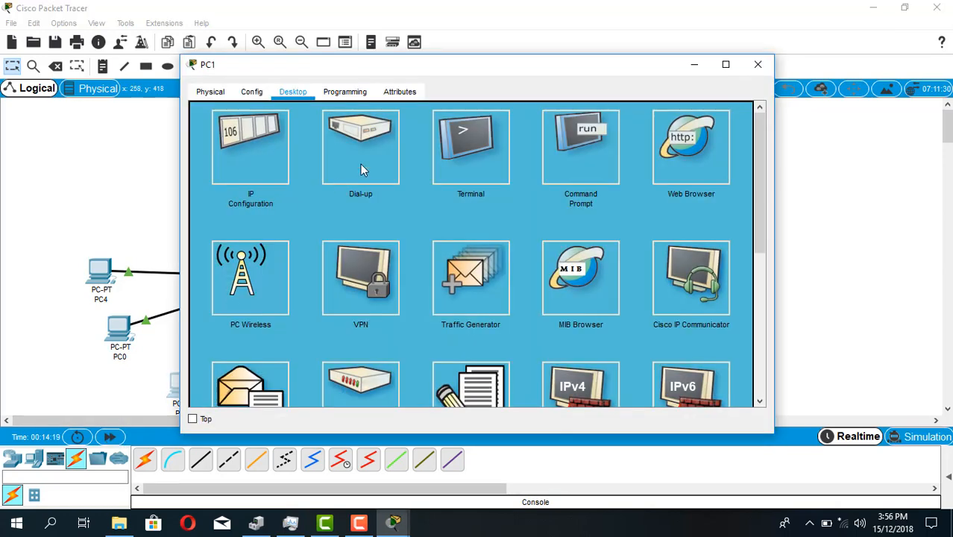
{"action": "left_click", "coordinate": [215, 184]}
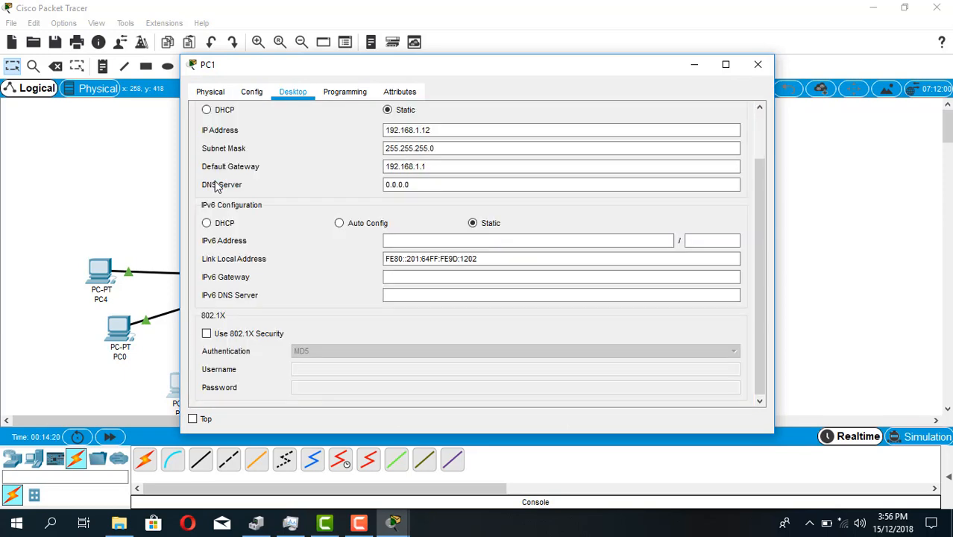
{"action": "left_click", "coordinate": [443, 132]}
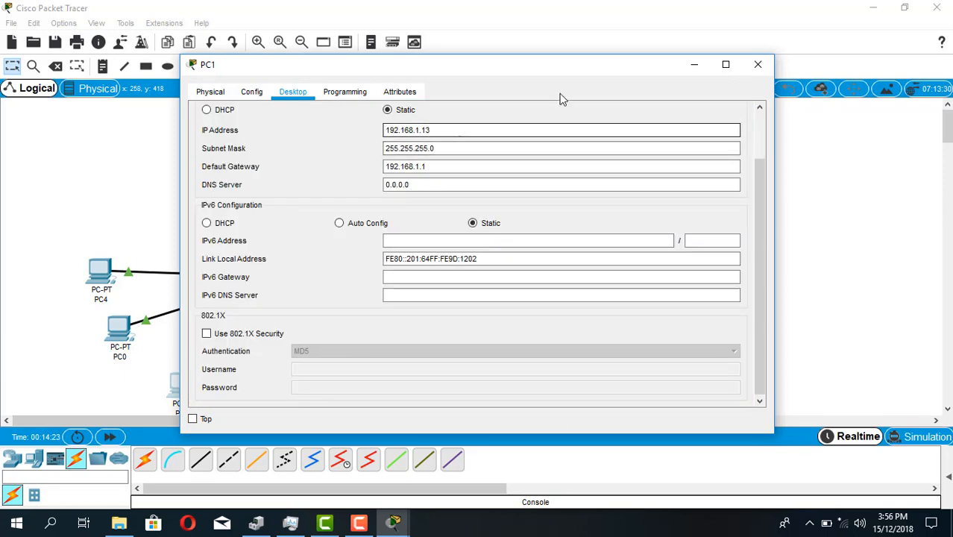
{"action": "left_click", "coordinate": [754, 67]}
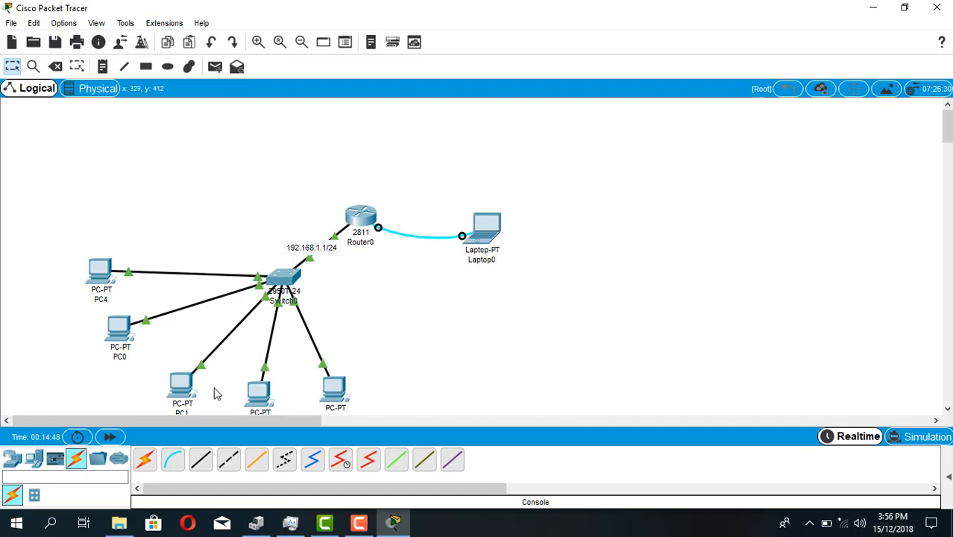
Check PC0's IP configuration and close its window
{"action": "left_click", "coordinate": [187, 381]}
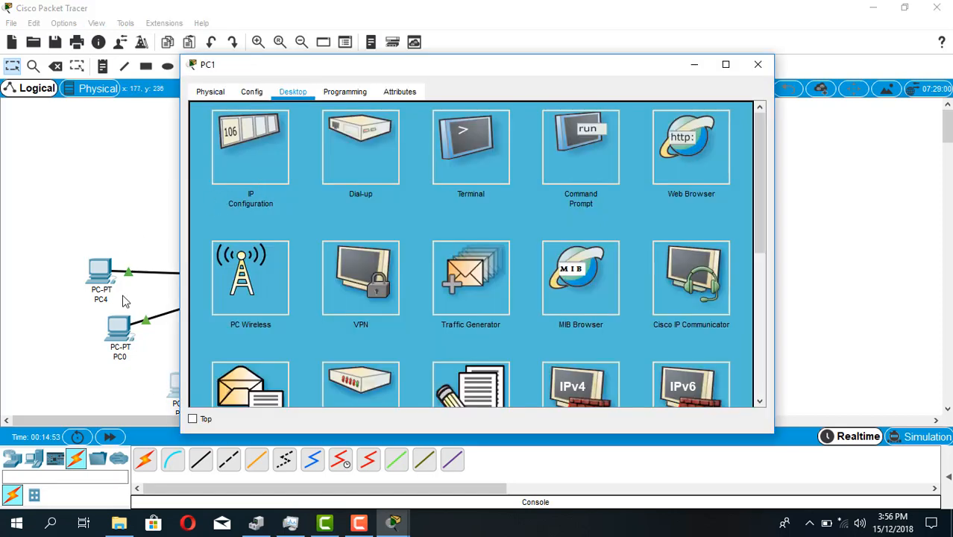
{"action": "left_click", "coordinate": [111, 331]}
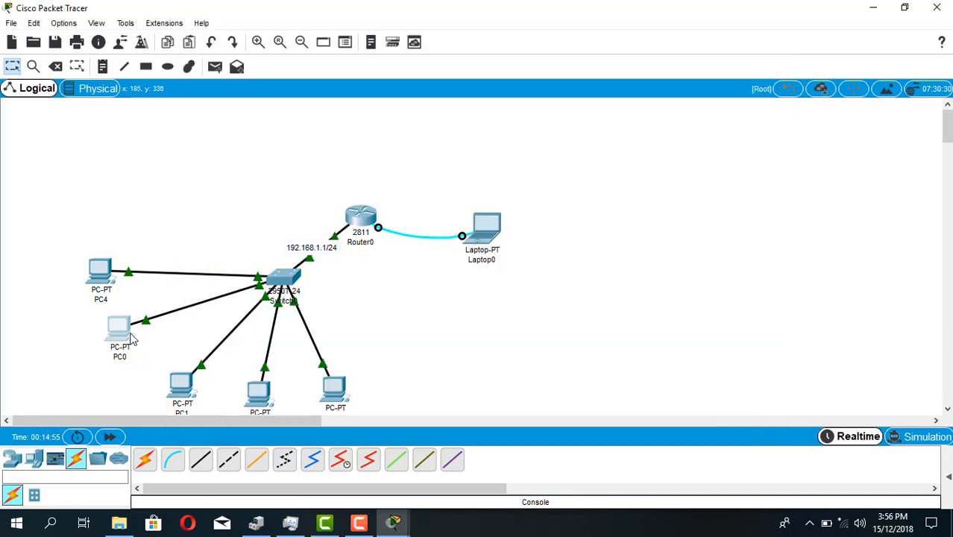
{"action": "left_click", "coordinate": [131, 338]}
{"action": "left_click", "coordinate": [240, 159]}
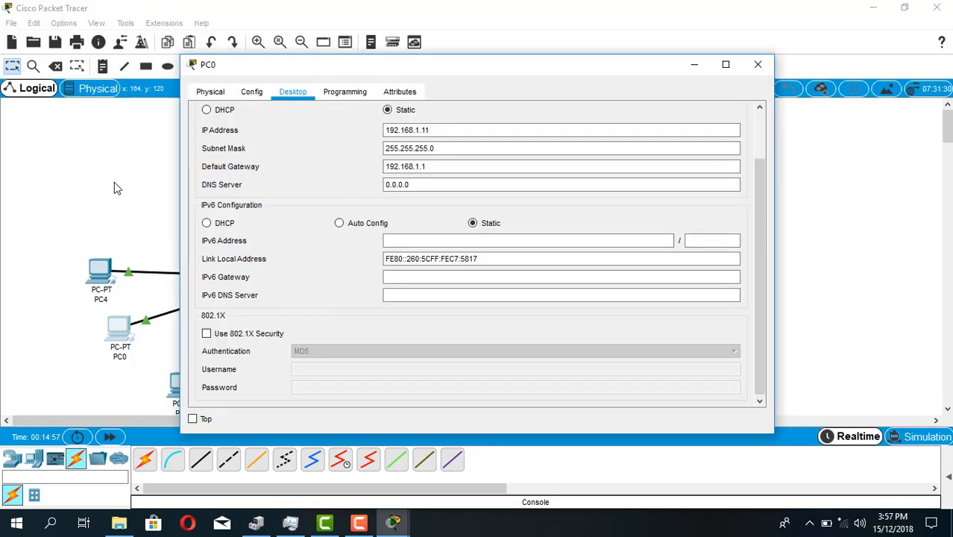
{"action": "left_click", "coordinate": [757, 65]}
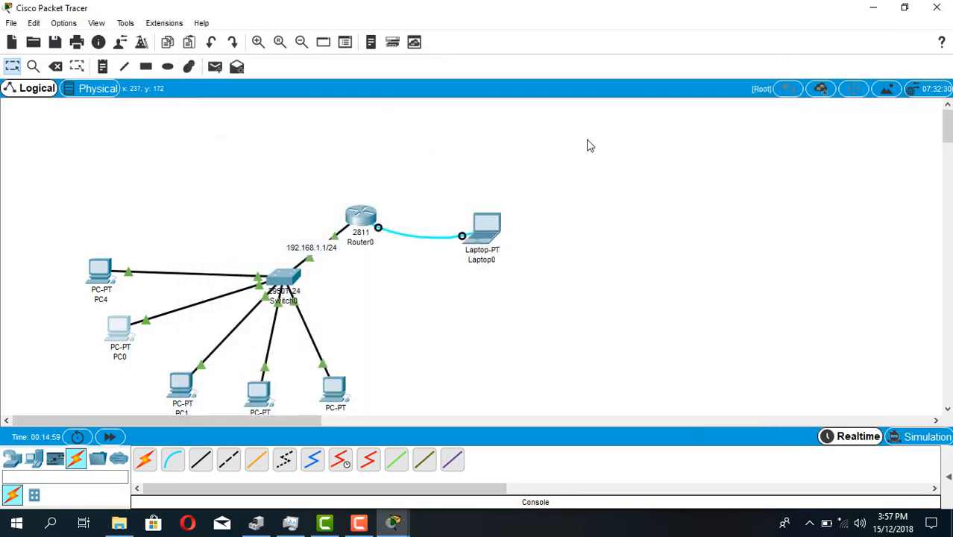
Open PC4's Command Prompt and ping the router at 192.168.1.1 twice
{"action": "left_click", "coordinate": [90, 276]}
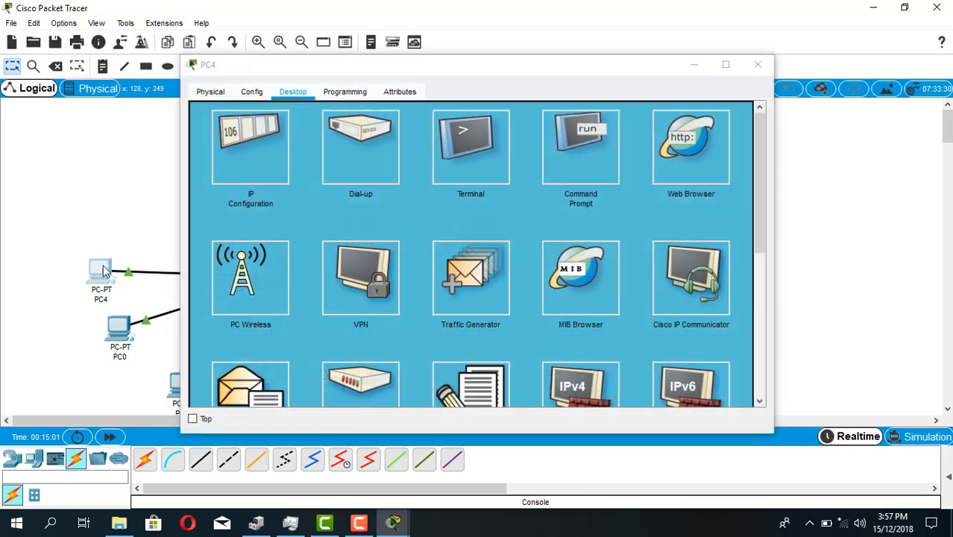
{"action": "left_click", "coordinate": [100, 267]}
{"action": "left_click", "coordinate": [89, 283]}
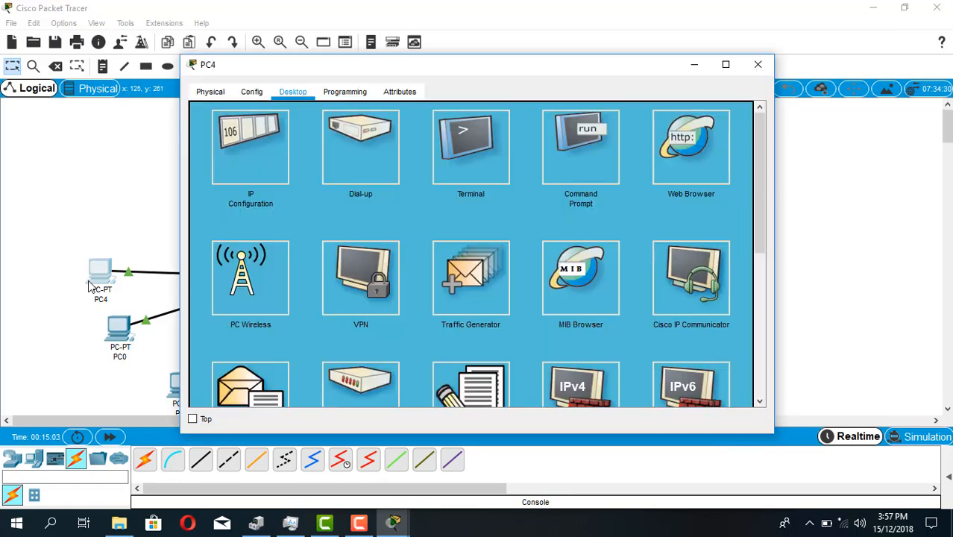
{"action": "left_click", "coordinate": [563, 170]}
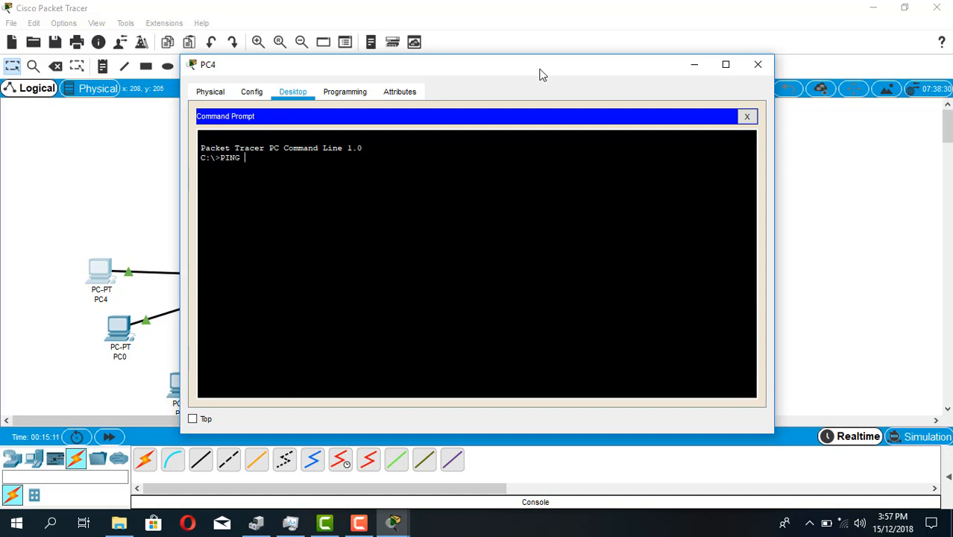
{"action": "left_click_drag", "start_coordinate": [537, 68], "coordinate": [763, 59]}
{"action": "type", "text": "PING"}
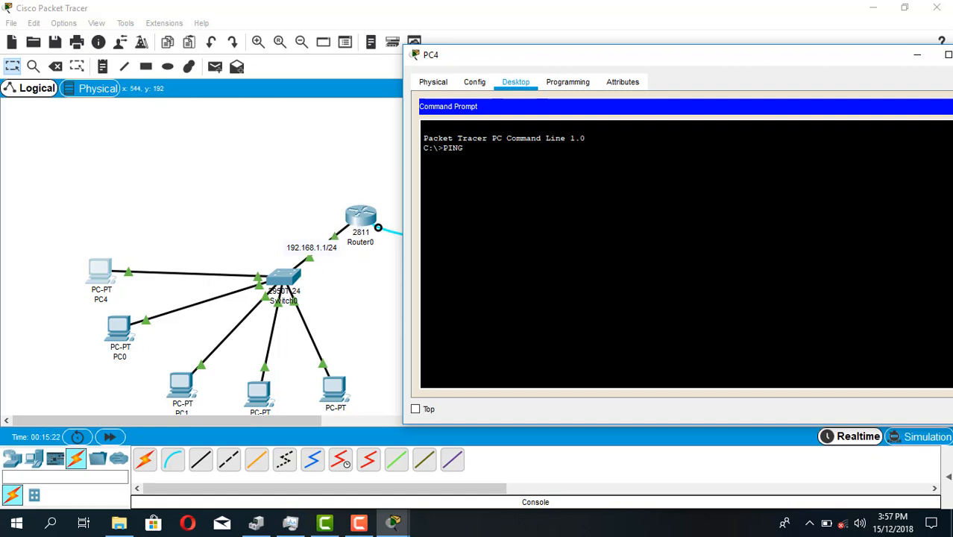
{"action": "type", "text": "92.168.1.1"}
{"action": "key", "text": "Return"}
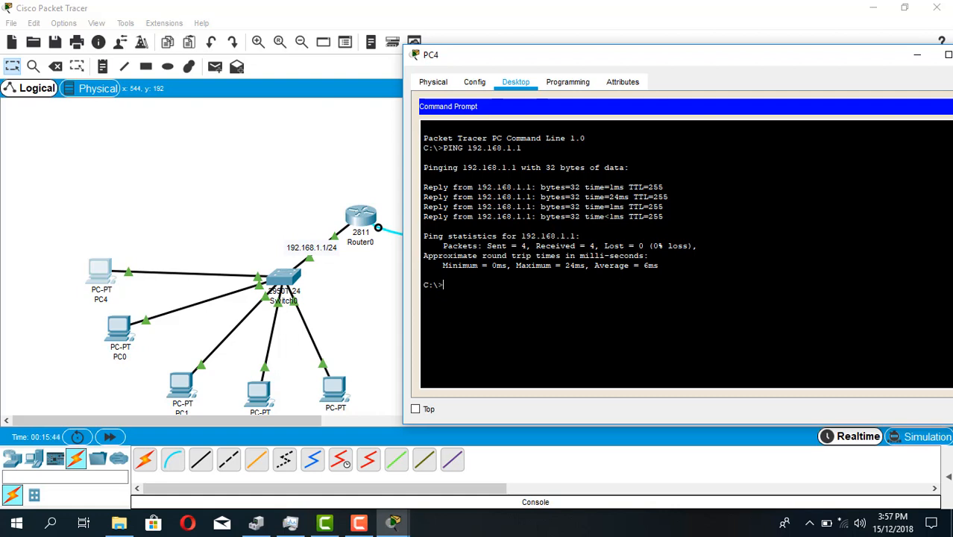
{"action": "key", "text": "Up"}
{"action": "key", "text": "Return"}
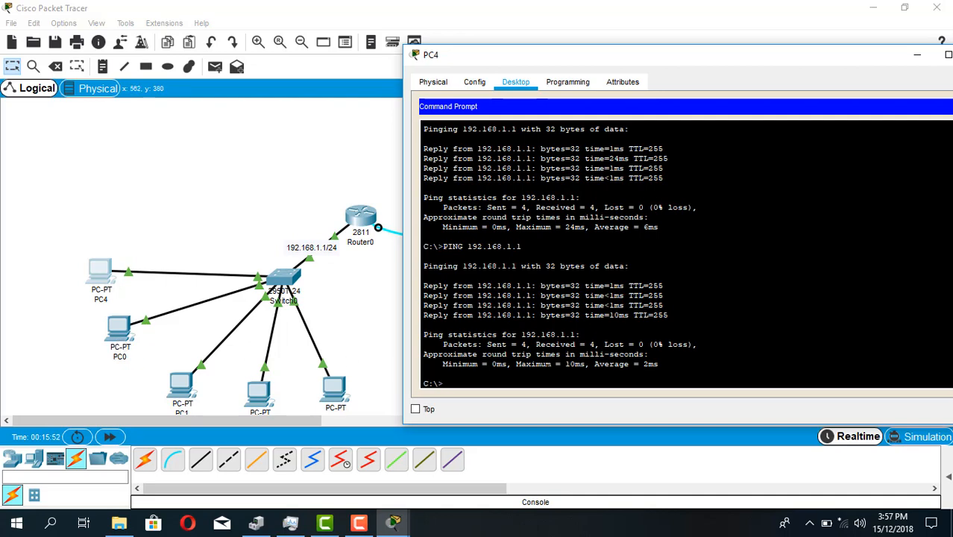
Ping 192.168.1.11 and 192.168.1.13 from PC4, and close its window
{"action": "key", "text": "Up"}
{"action": "type", "text": "1"}
{"action": "key", "text": "Return"}
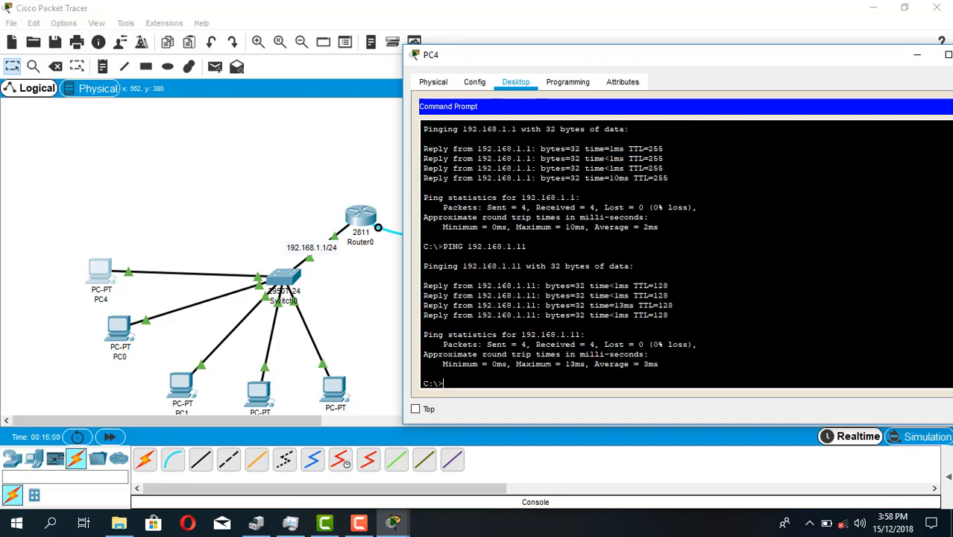
{"action": "key", "text": "Up"}
{"action": "key", "text": "Return"}
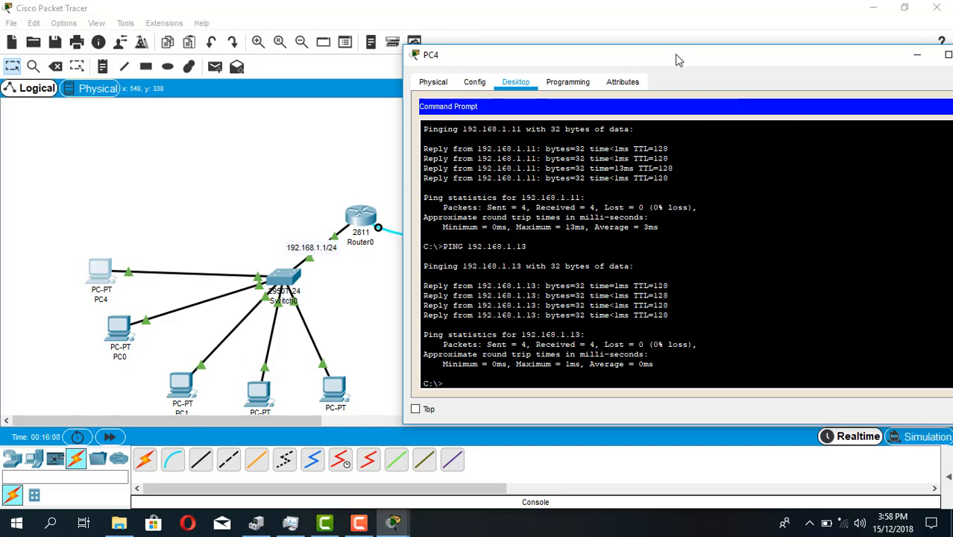
{"action": "left_click_drag", "start_coordinate": [676, 57], "coordinate": [557, 58]}
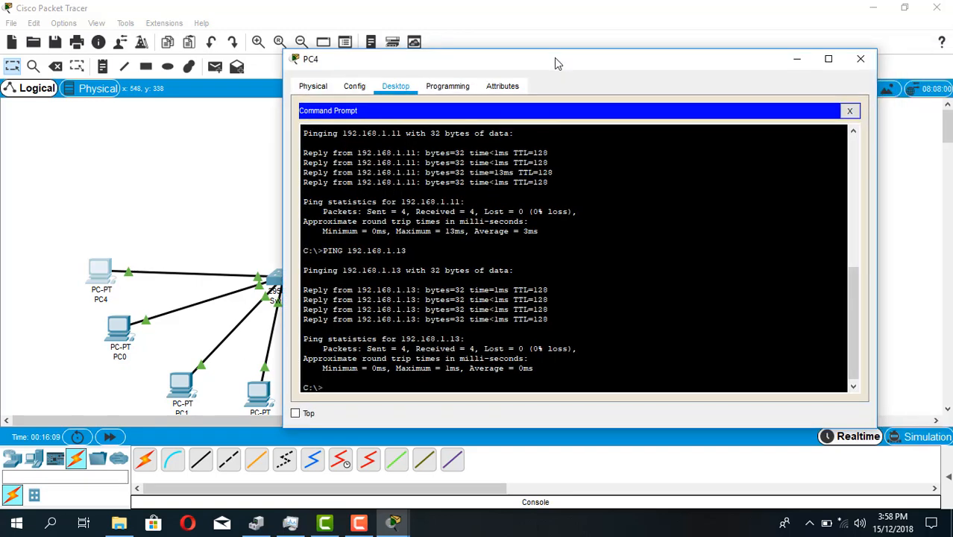
{"action": "left_click", "coordinate": [861, 58]}
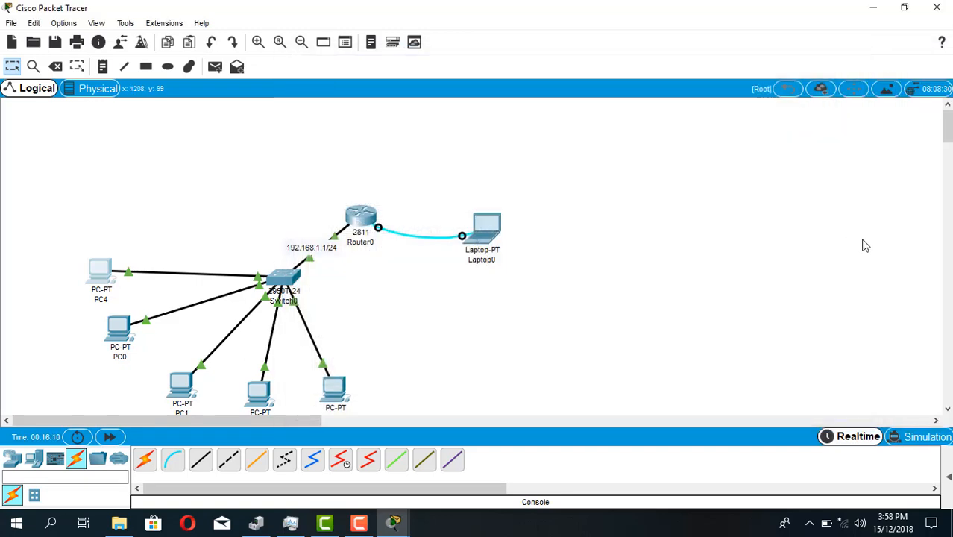
Simulate a simple PDU sent from PC4 to PC3 in Simulation mode, and return to Realtime mode
{"action": "left_click", "coordinate": [919, 440]}
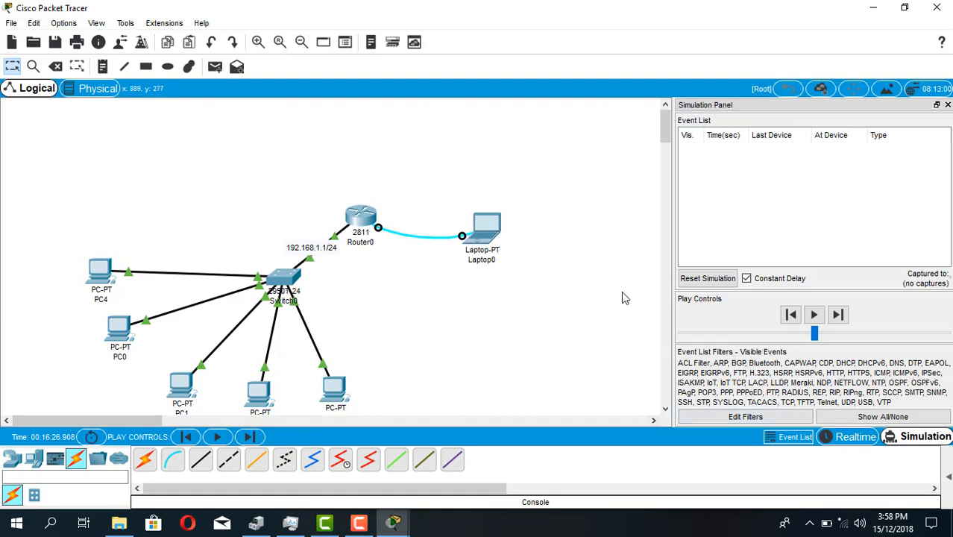
{"action": "left_click", "coordinate": [216, 68]}
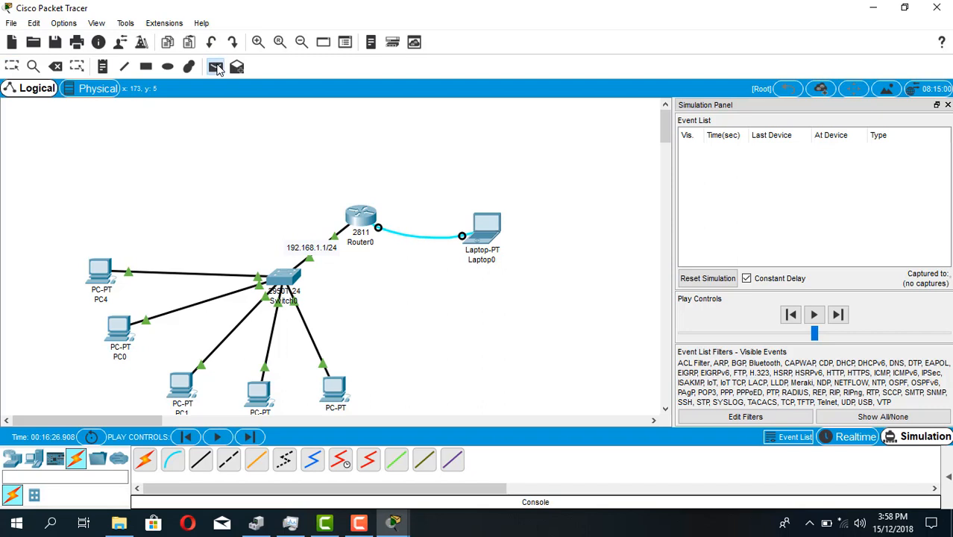
{"action": "left_click", "coordinate": [102, 270]}
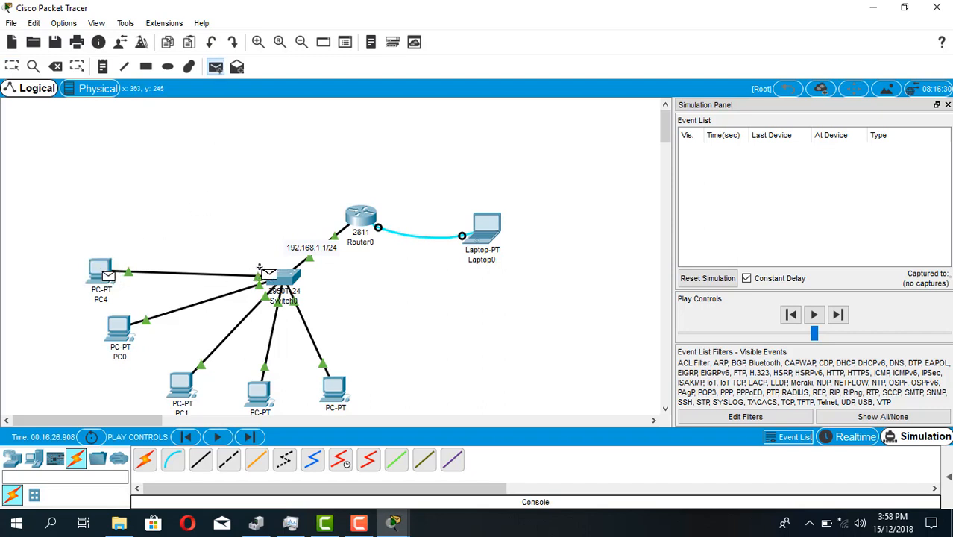
{"action": "left_click", "coordinate": [333, 389]}
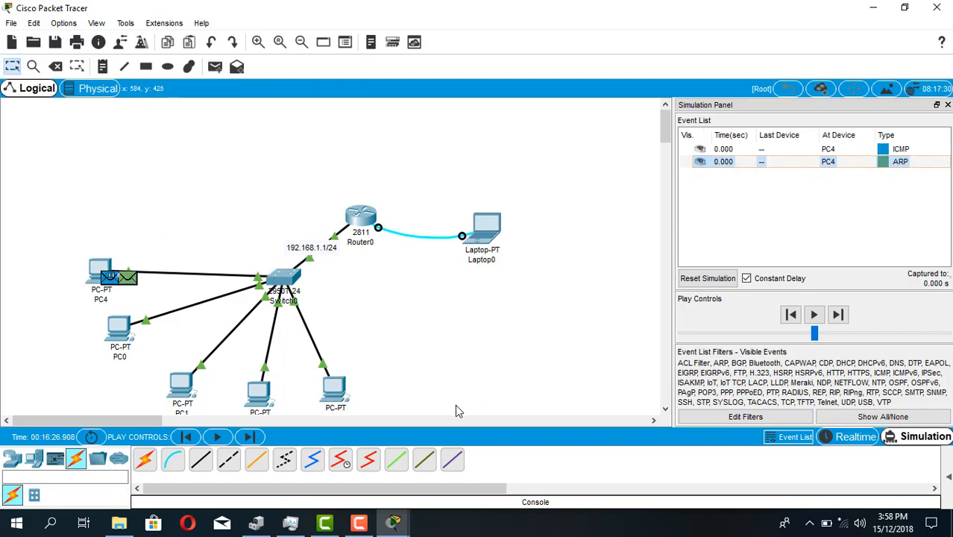
{"action": "left_click", "coordinate": [815, 315]}
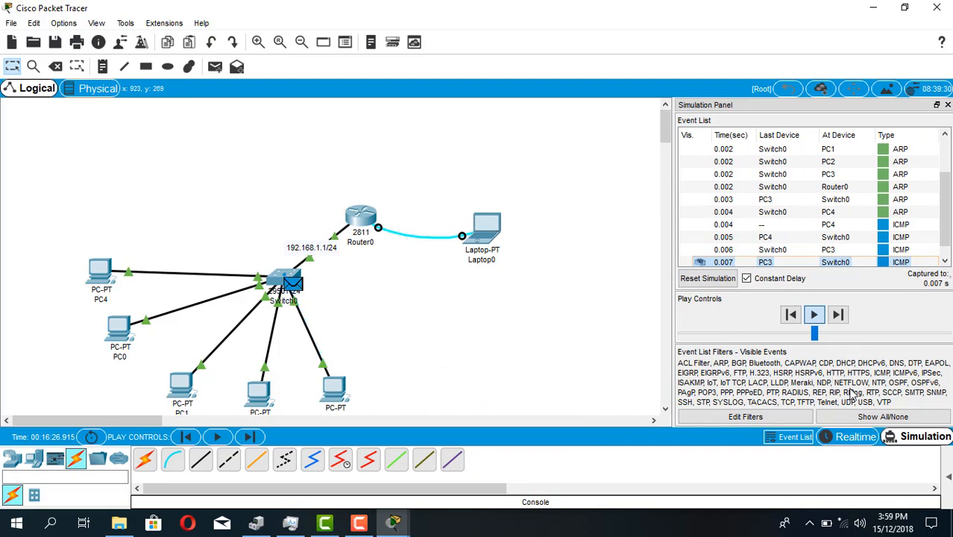
{"action": "left_click", "coordinate": [851, 436]}
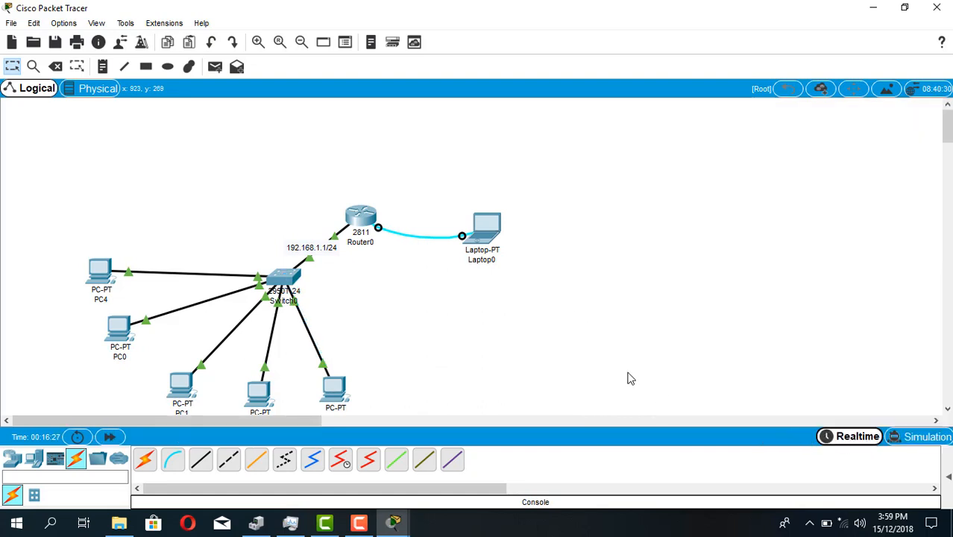